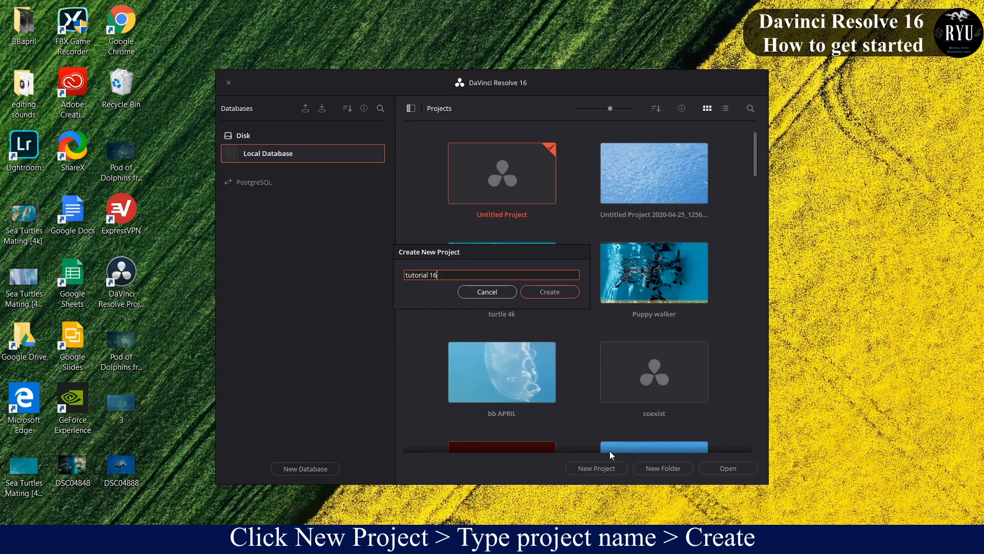
Create the new project "tutorial 16", take a look at the Color page and return to the Edit page.
{"action": "left_click", "coordinate": [559, 292]}
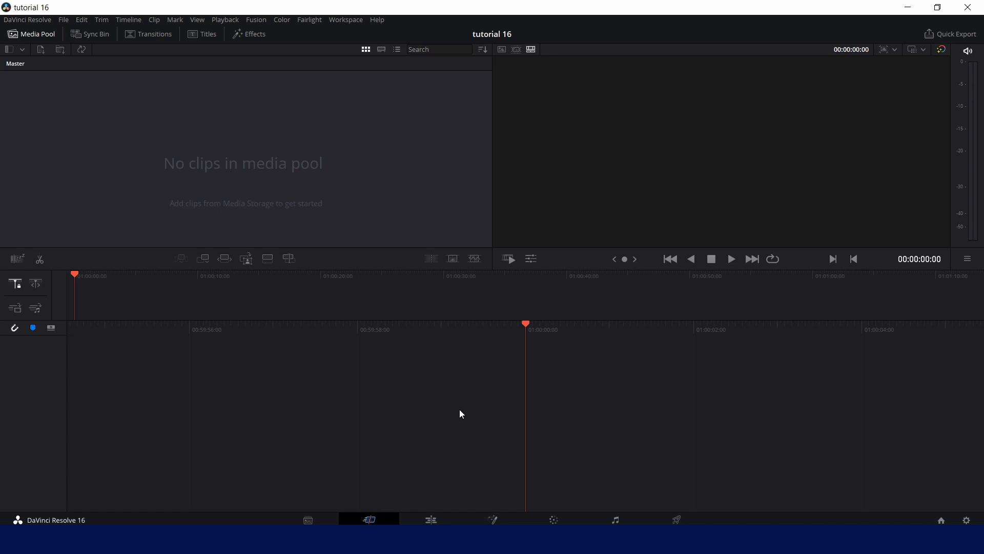
{"action": "left_click", "coordinate": [429, 520]}
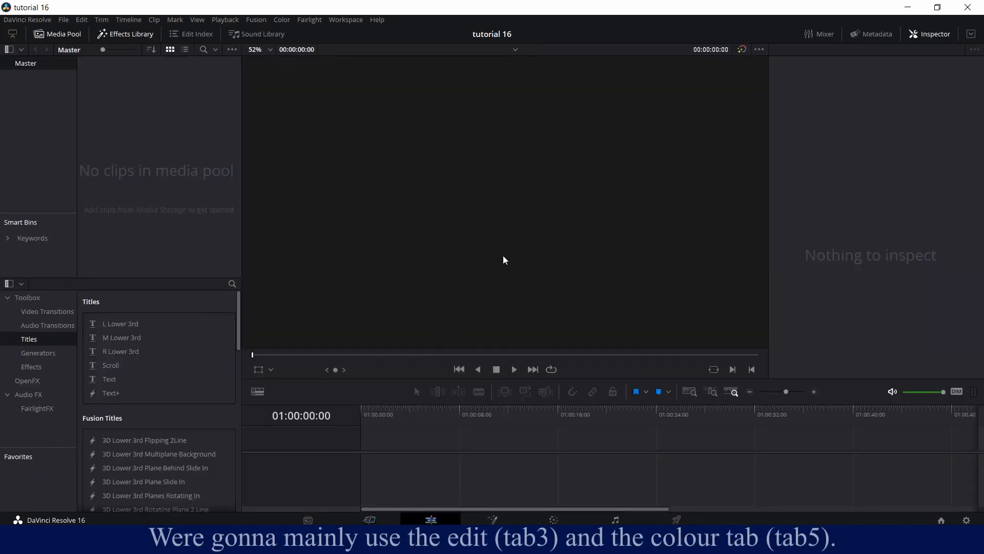
{"action": "left_click", "coordinate": [553, 520]}
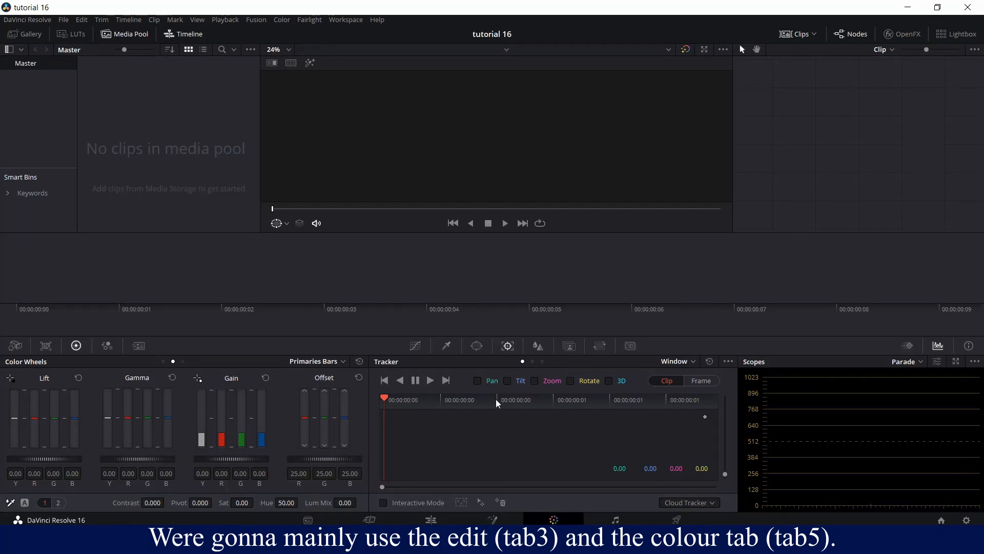
{"action": "left_click", "coordinate": [432, 520]}
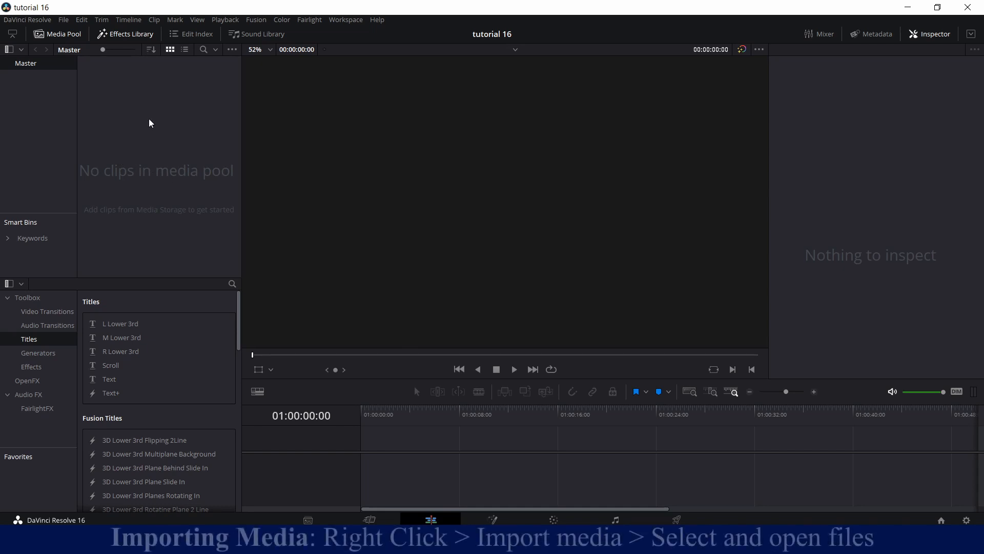
Import all the video clips and the music file from the Desktop folder "davinci resolve 16 - how to get started" into the media pool.
{"action": "right_click", "coordinate": [164, 131]}
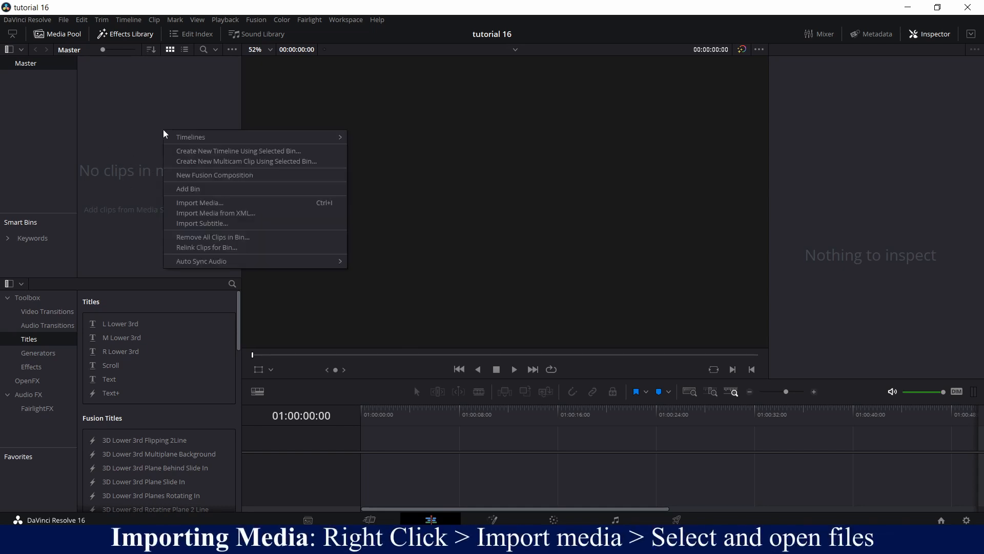
{"action": "left_click", "coordinate": [215, 205]}
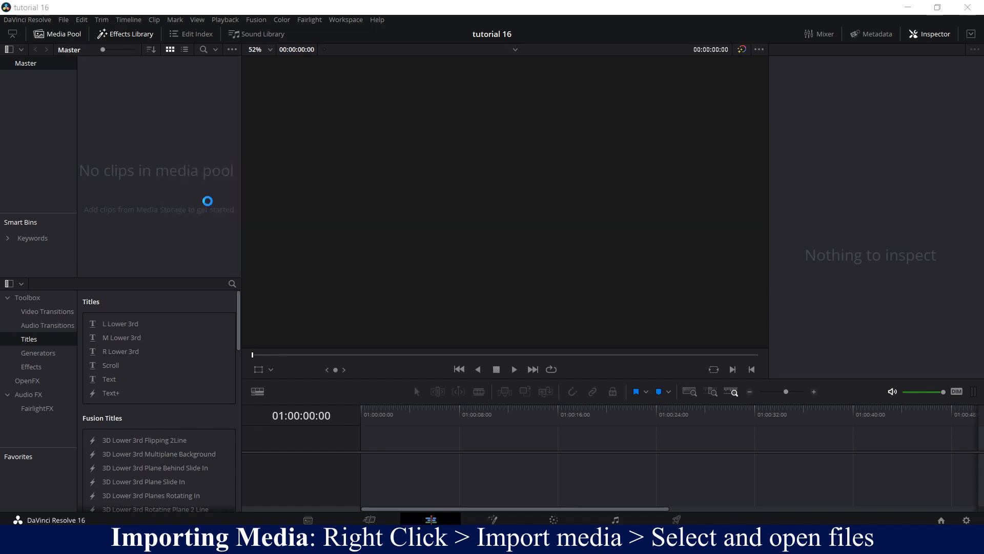
{"action": "left_click", "coordinate": [214, 149]}
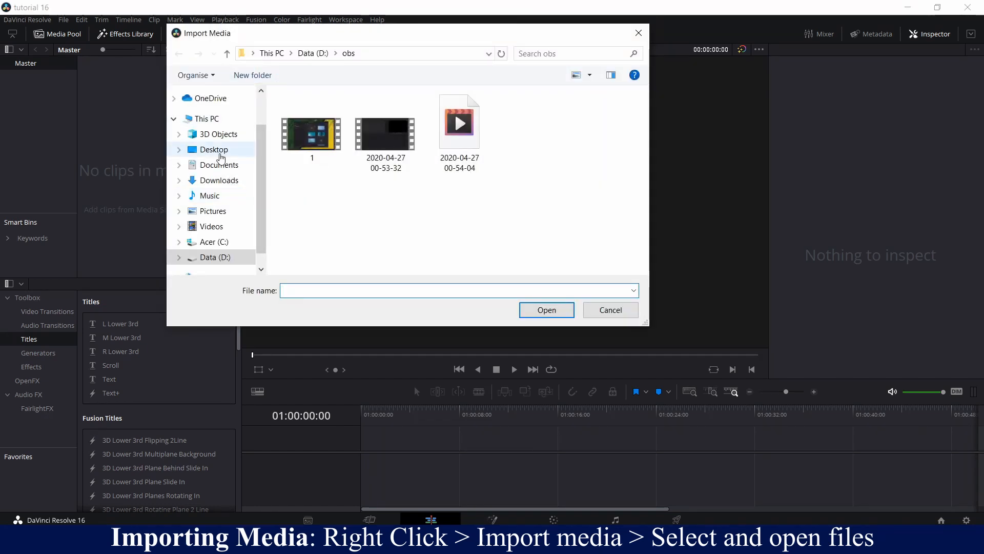
{"action": "double_click", "coordinate": [381, 140]}
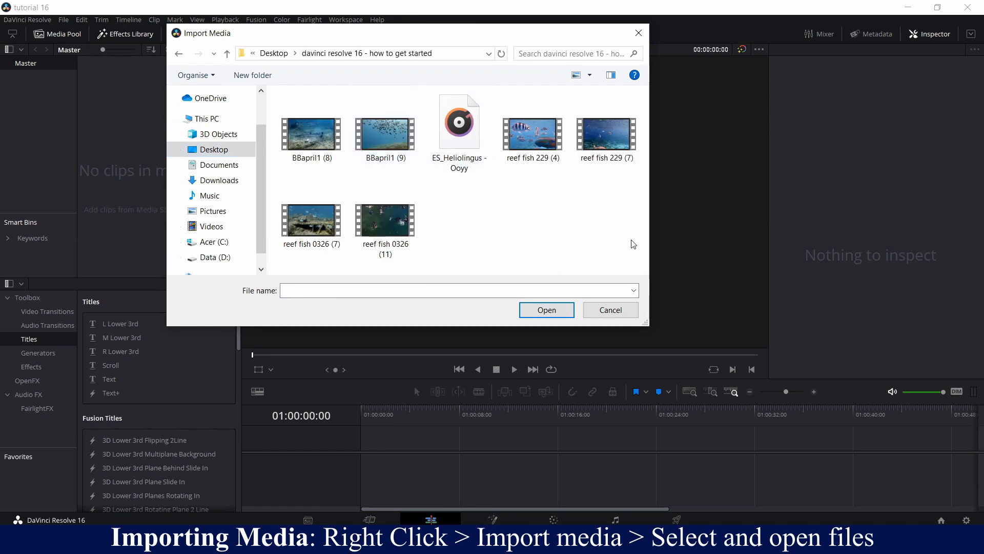
{"action": "left_click_drag", "start_coordinate": [613, 255], "coordinate": [280, 90]}
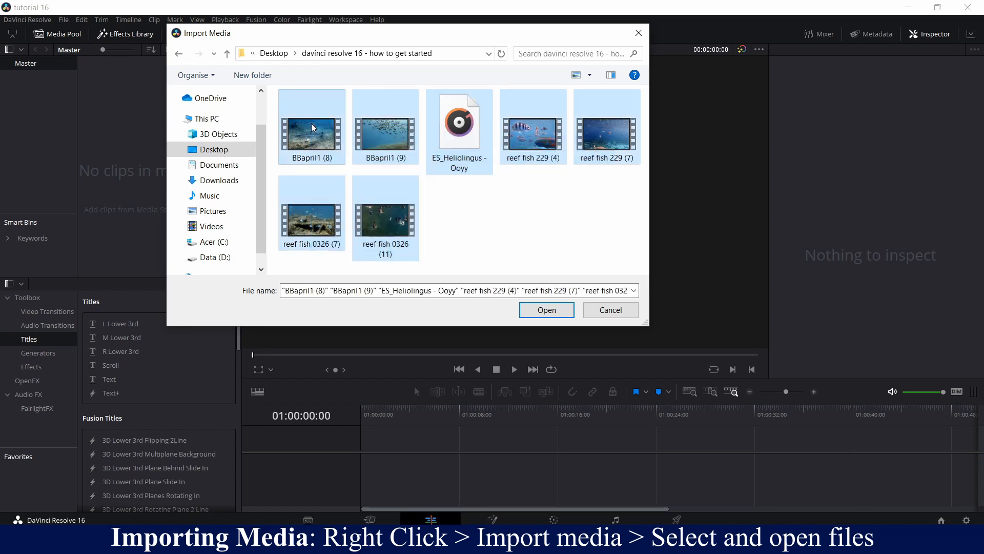
{"action": "left_click", "coordinate": [547, 310]}
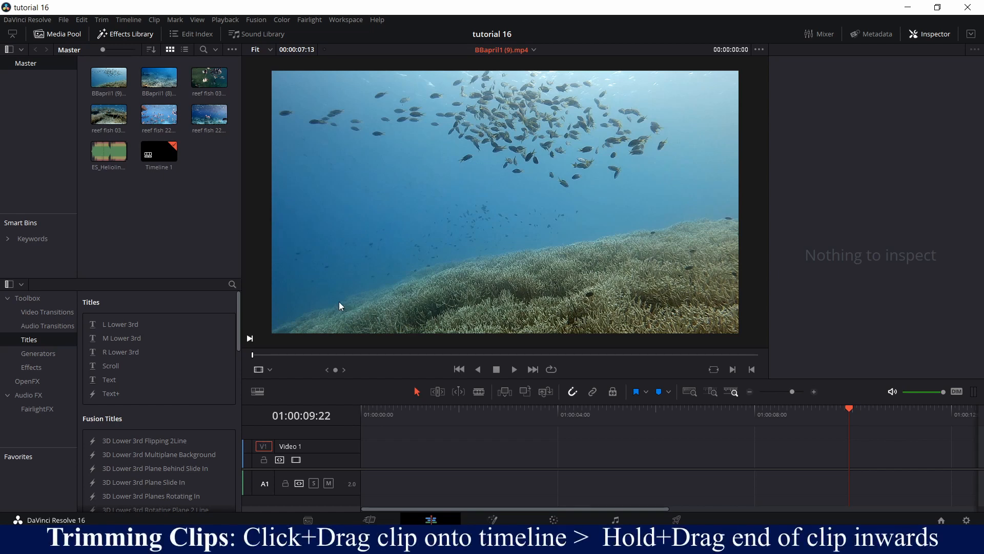
Place the BBapril1 (9) clip at the start of the timeline and trim both its ends inwards, with the end at about 4 seconds.
{"action": "left_click", "coordinate": [111, 81]}
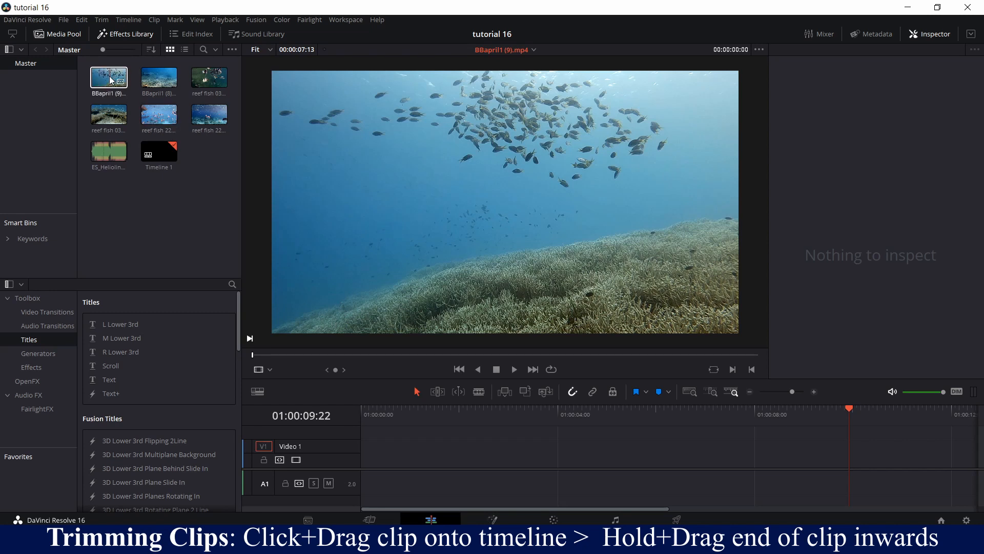
{"action": "left_click_drag", "start_coordinate": [111, 80], "coordinate": [365, 459]}
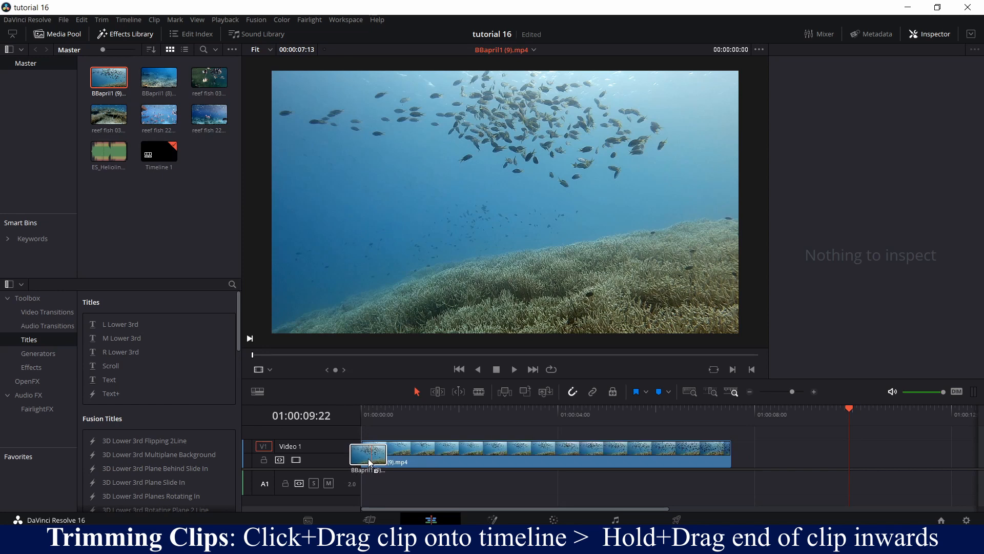
{"action": "left_click", "coordinate": [392, 415]}
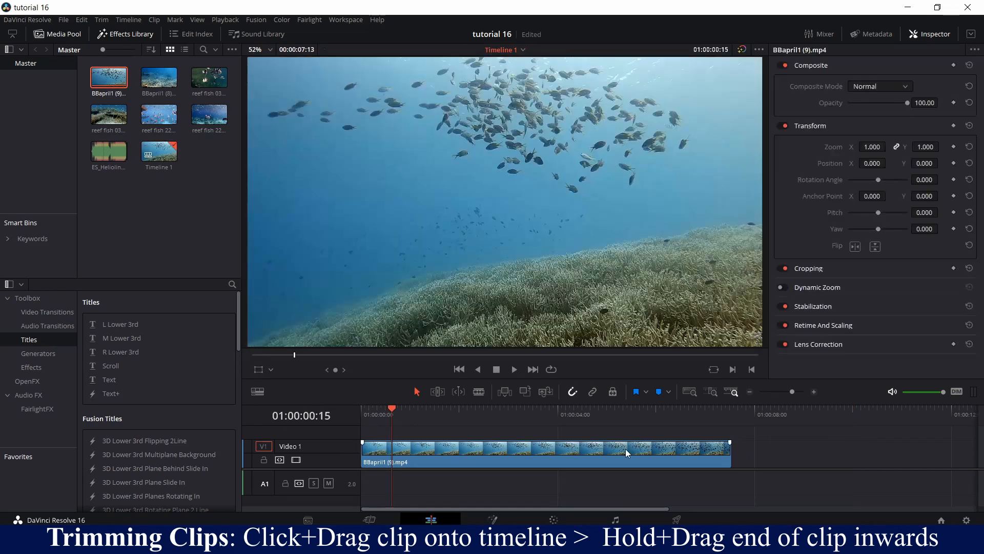
{"action": "key", "text": "space"}
{"action": "left_click_drag", "start_coordinate": [732, 452], "coordinate": [559, 460]}
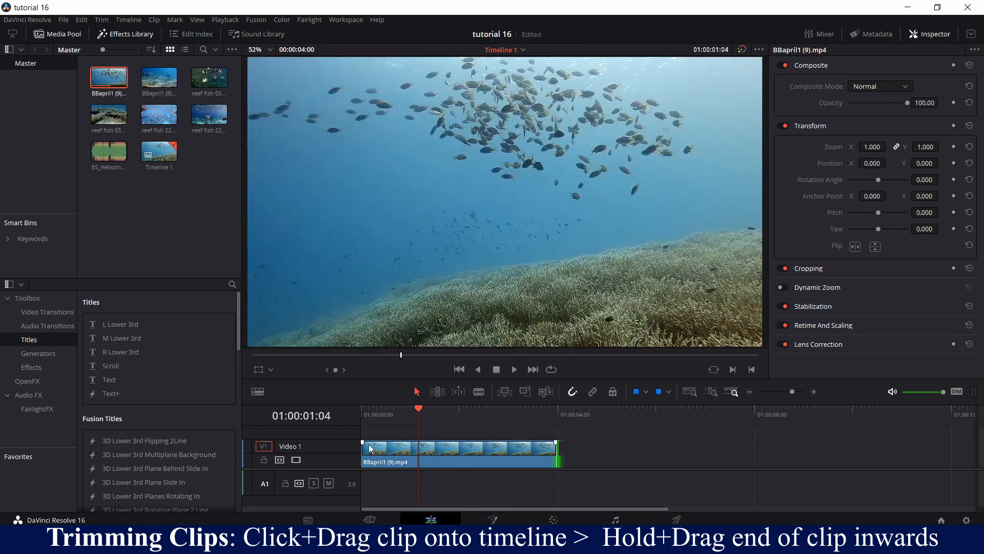
{"action": "left_click_drag", "start_coordinate": [363, 451], "coordinate": [431, 461]}
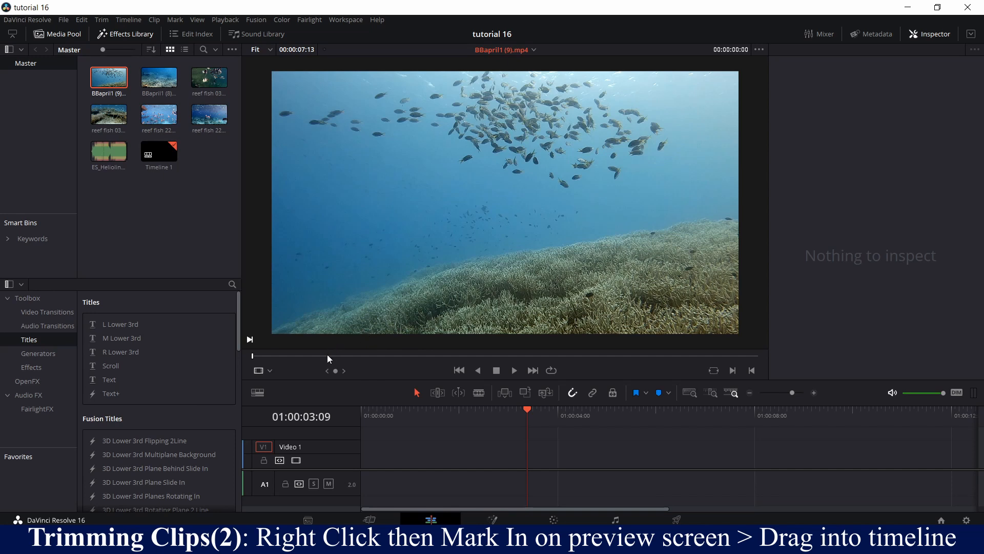
Mark the BBapril1 (9) source clip with an in point at 00:00:02:19 and an out point at 00:00:06:12.
{"action": "left_click_drag", "start_coordinate": [327, 355], "coordinate": [441, 356]}
{"action": "right_click", "coordinate": [442, 357]}
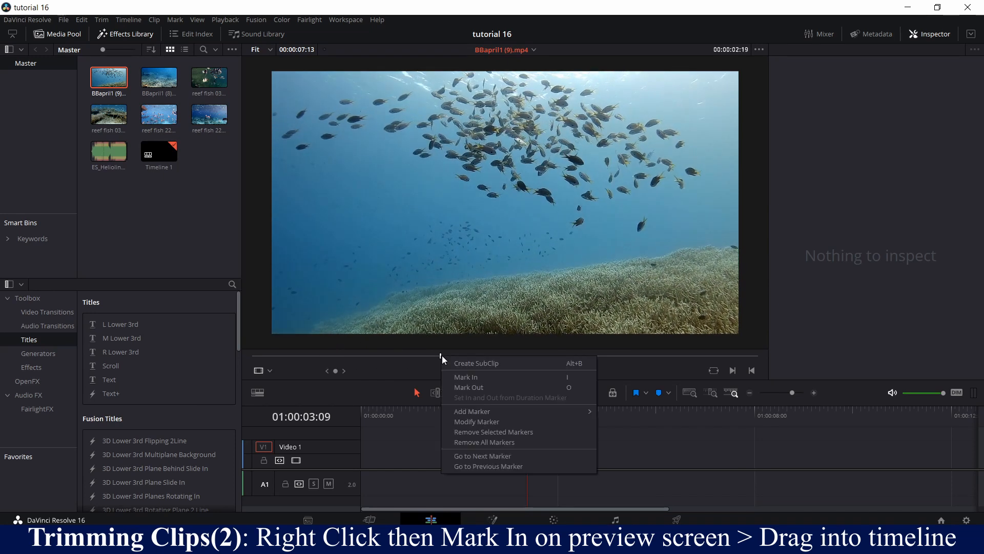
{"action": "left_click", "coordinate": [485, 377]}
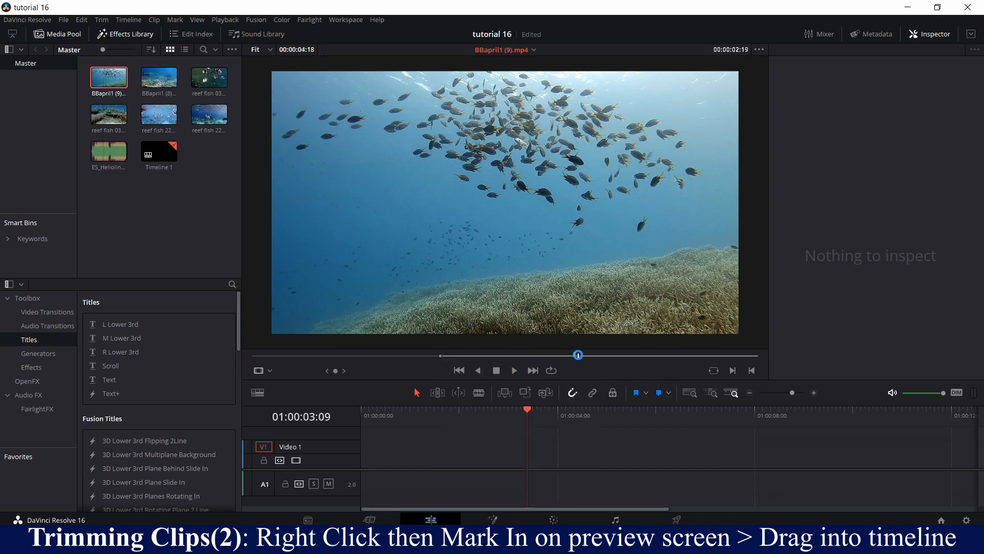
{"action": "left_click", "coordinate": [594, 355]}
{"action": "left_click_drag", "start_coordinate": [596, 357], "coordinate": [690, 353]}
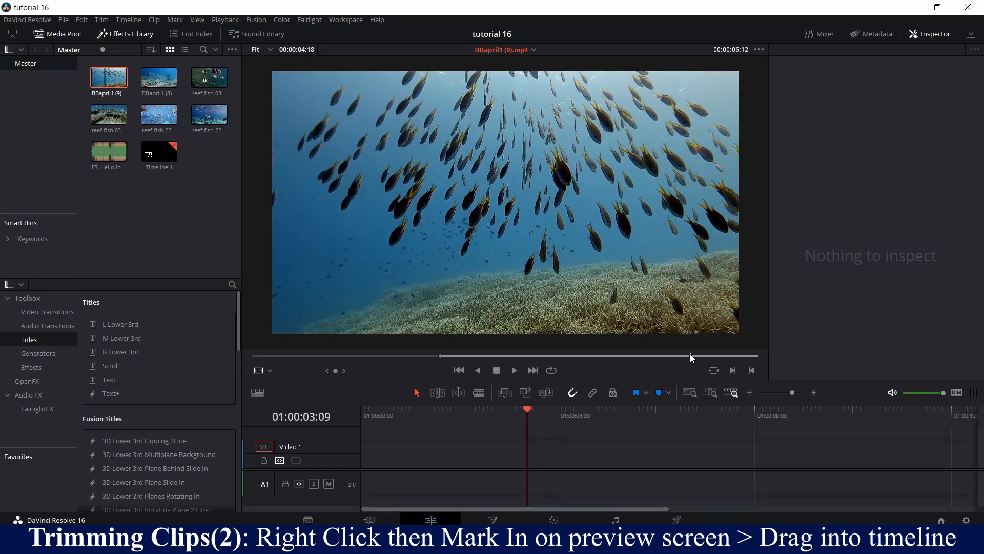
{"action": "right_click", "coordinate": [690, 353]}
{"action": "left_click", "coordinate": [730, 379]}
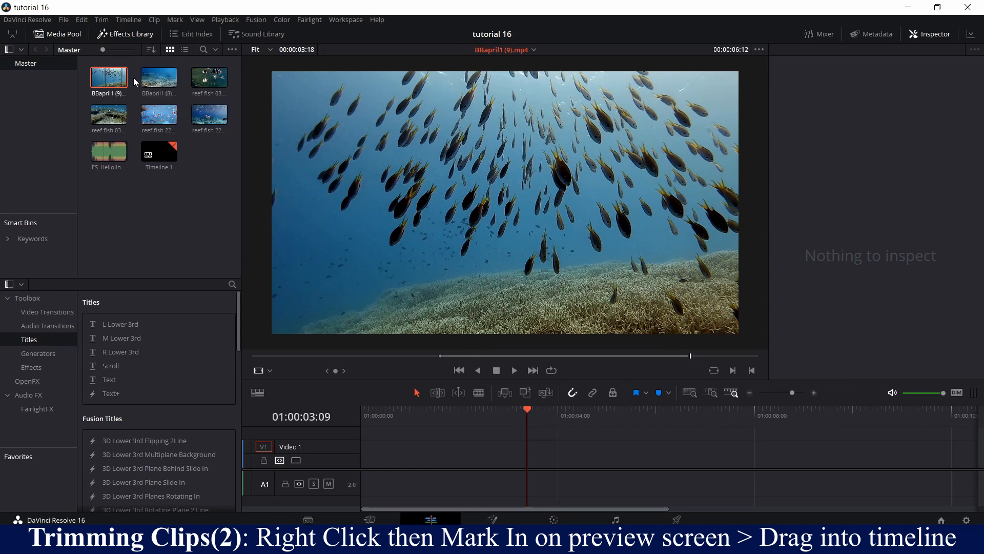
Place the marked section of BBapril1 (9) at the start of the timeline and play it back from the beginning.
{"action": "left_click_drag", "start_coordinate": [109, 76], "coordinate": [367, 429]}
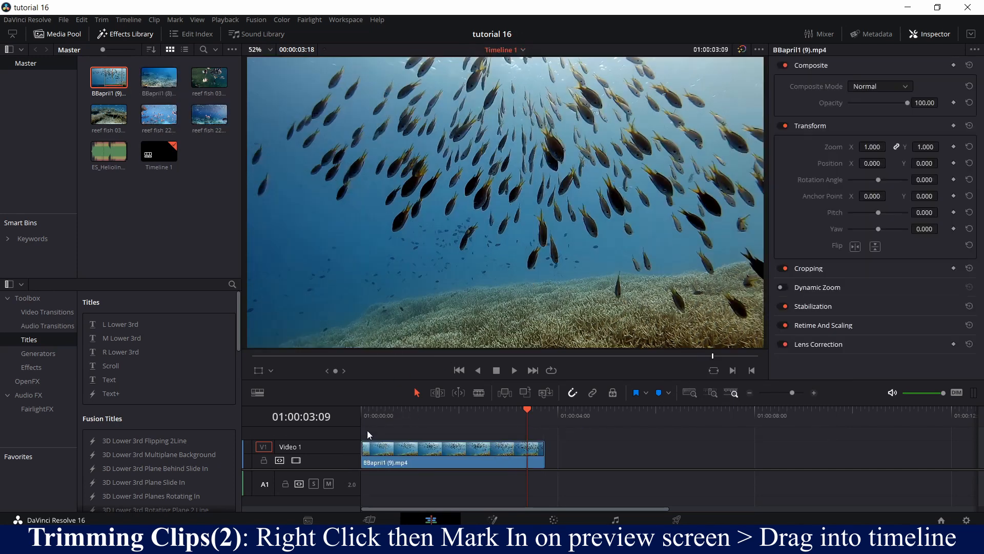
{"action": "left_click", "coordinate": [365, 420]}
{"action": "key", "text": "space"}
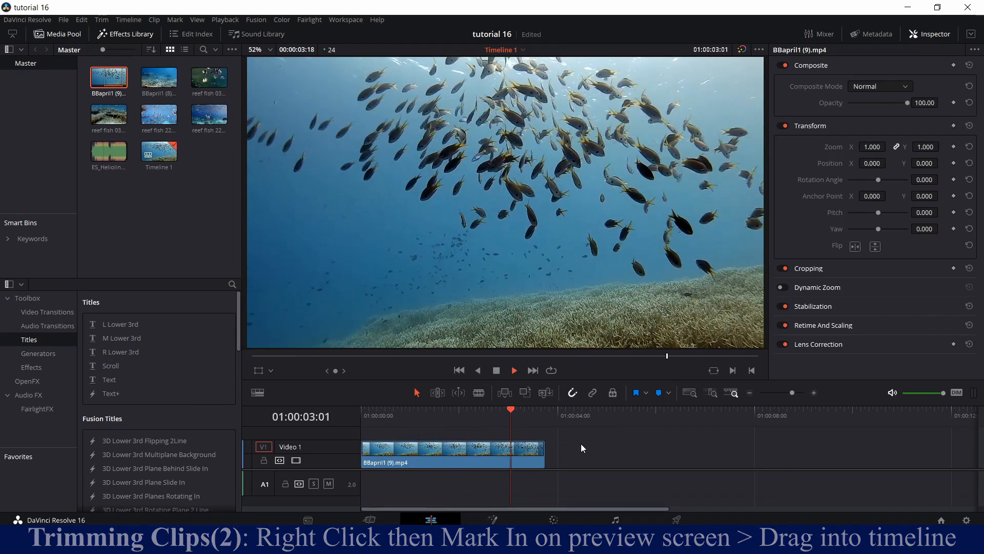
{"action": "key", "text": "space"}
Stabilize the BBapril1 (9) timeline clip on the Color page using the Similarity mode.
{"action": "left_click", "coordinate": [475, 449]}
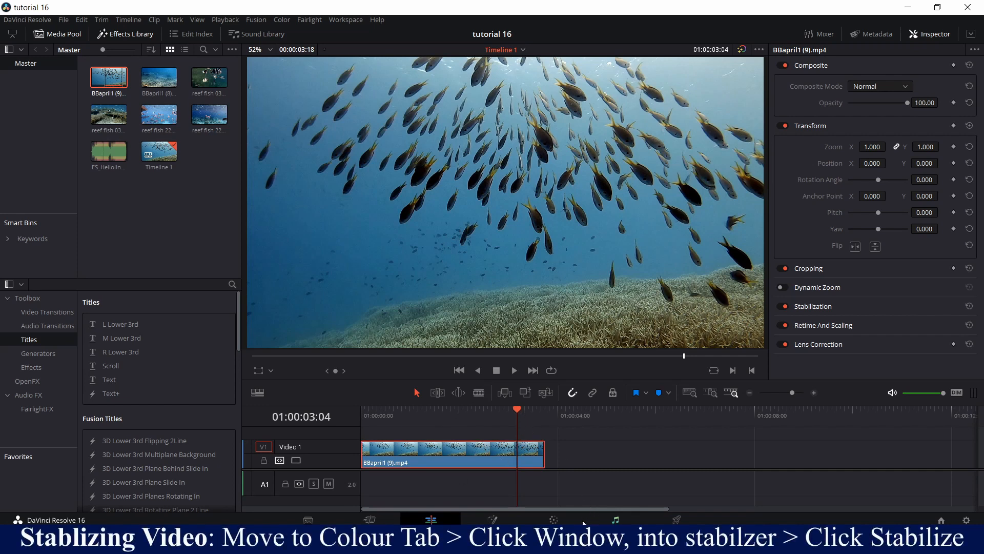
{"action": "left_click", "coordinate": [556, 521]}
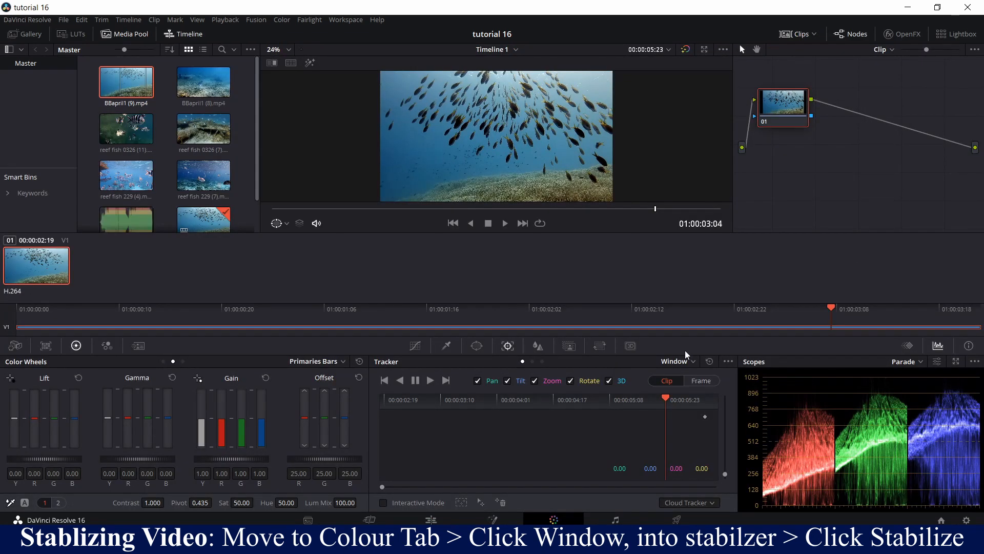
{"action": "left_click", "coordinate": [683, 361]}
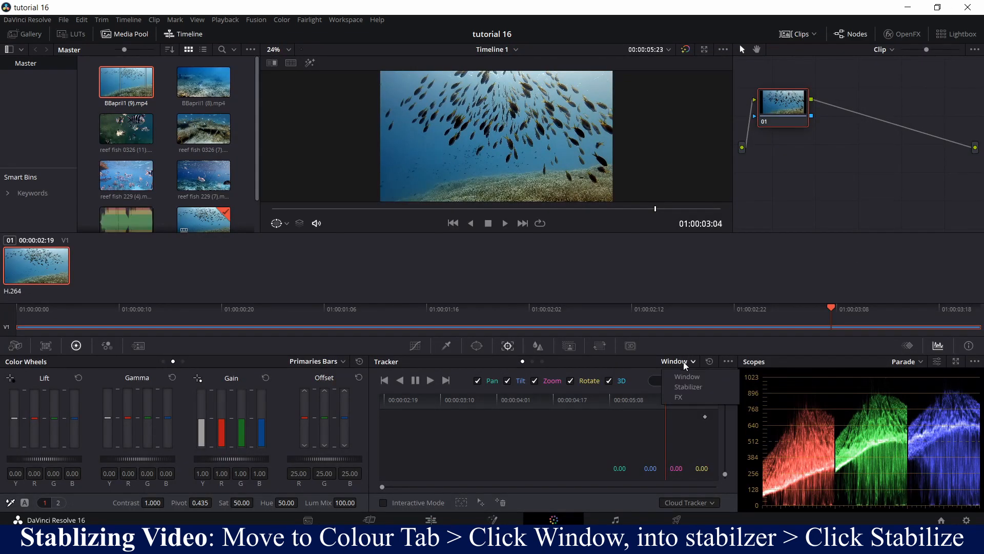
{"action": "left_click", "coordinate": [688, 388]}
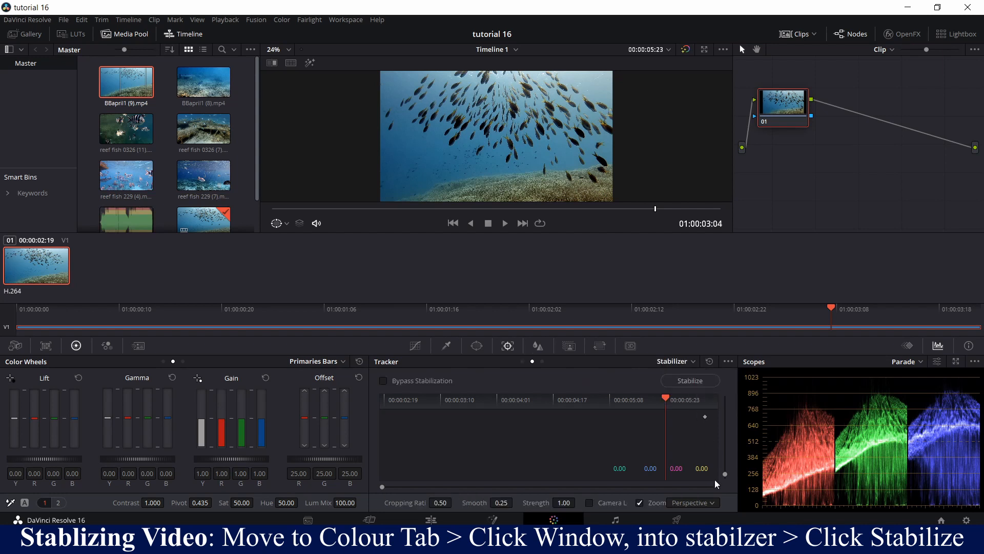
{"action": "left_click", "coordinate": [712, 503]}
{"action": "left_click", "coordinate": [701, 518]}
{"action": "left_click", "coordinate": [691, 381]}
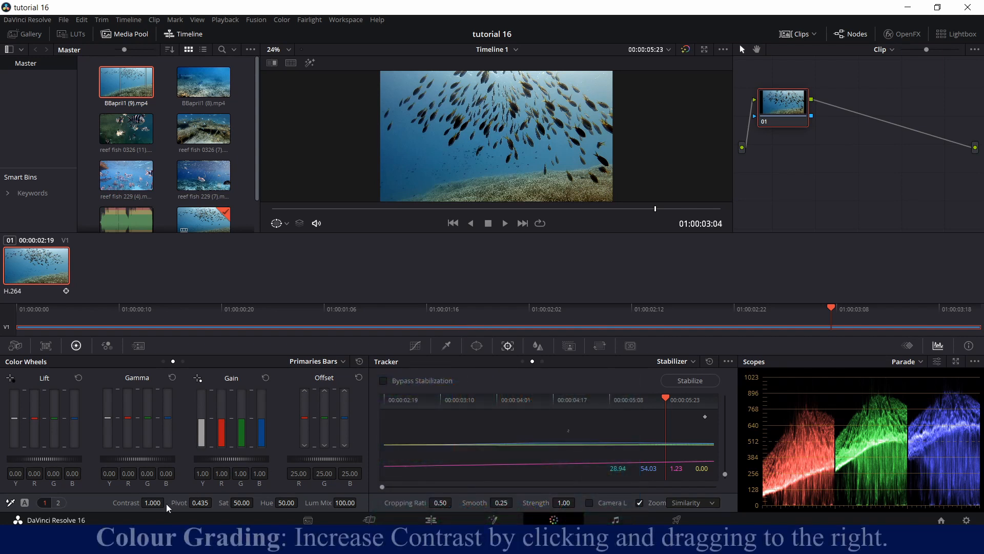
Raise the clip's contrast to 1.286 and set its saturation to 60.
{"action": "mouse_move", "coordinate": [167, 508]}
{"action": "left_mouse_down"}
{"action": "mouse_move", "coordinate": [177, 507]}
{"action": "mouse_move", "coordinate": [167, 502]}
{"action": "left_mouse_up"}
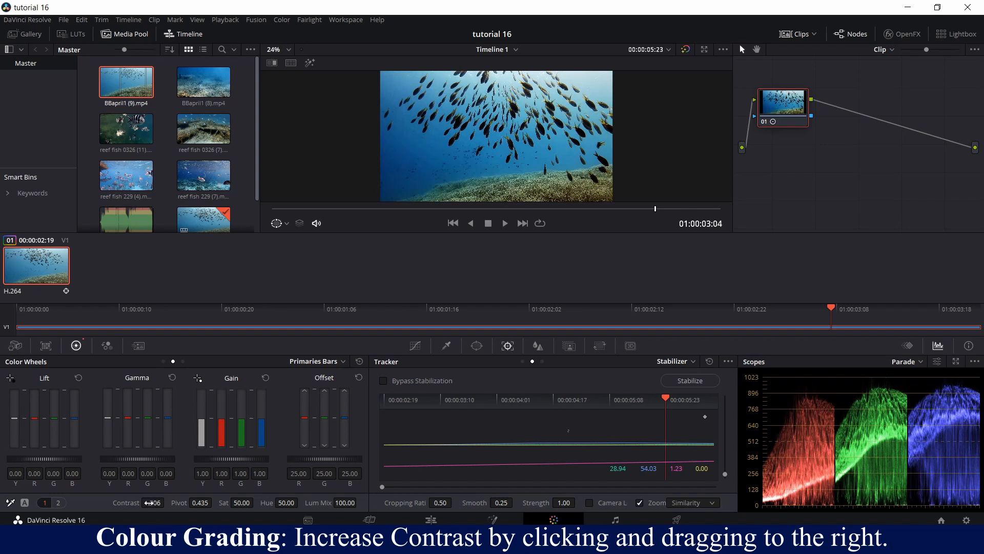
{"action": "left_click_drag", "start_coordinate": [167, 503], "coordinate": [167, 503]}
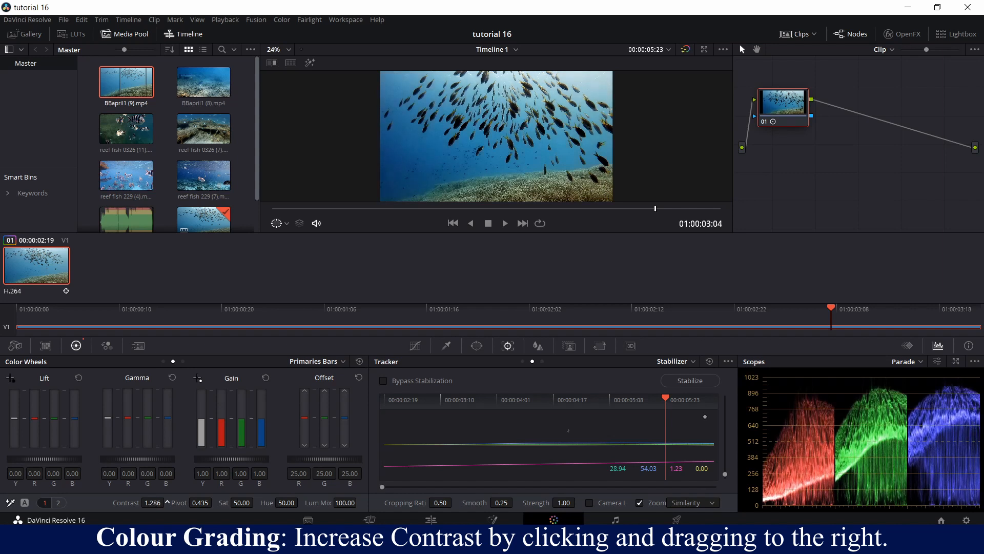
{"action": "left_click_drag", "start_coordinate": [239, 502], "coordinate": [256, 502]}
{"action": "left_click", "coordinate": [242, 502]}
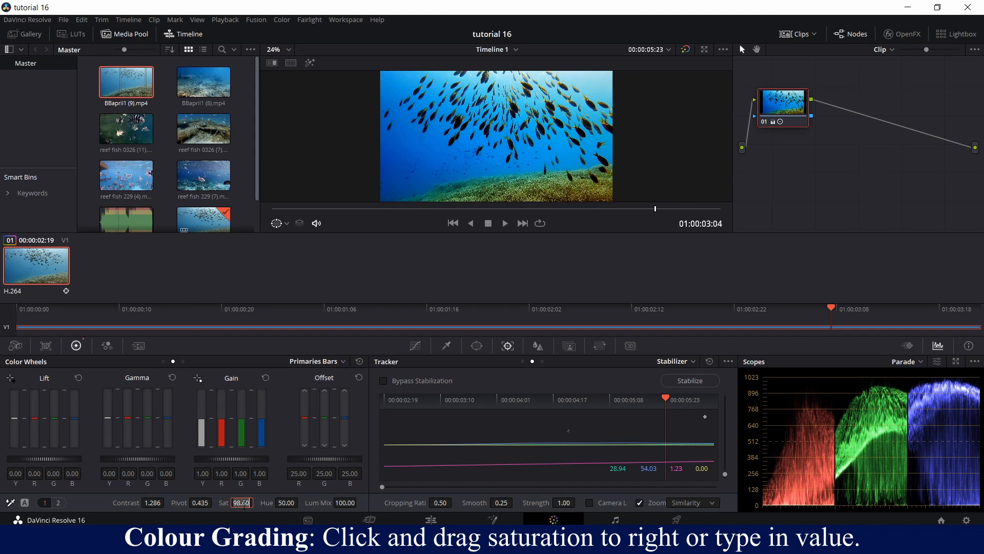
{"action": "type", "text": "60"}
{"action": "key", "text": "Return"}
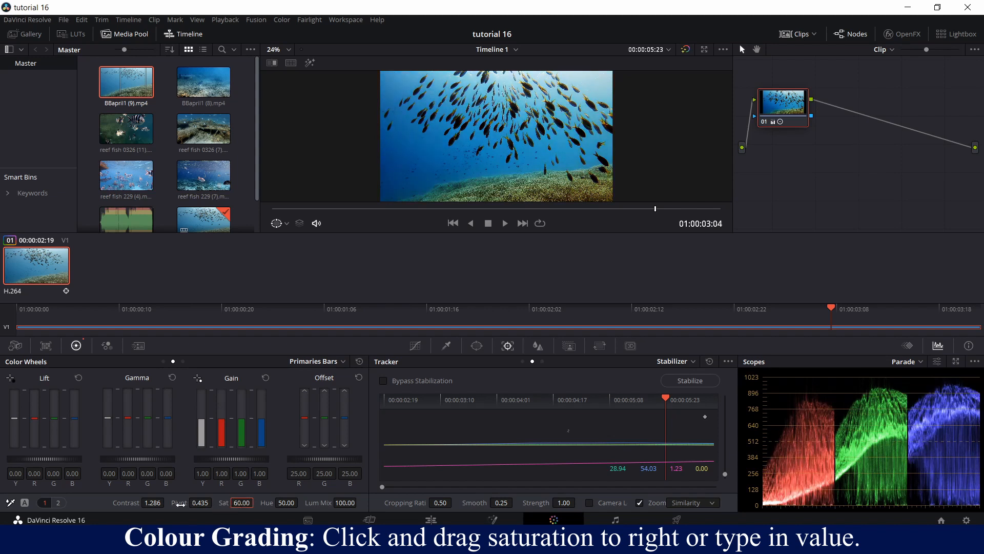
Raise the clip's shadows to 28 in the second page of the primary color adjustments.
{"action": "left_click", "coordinate": [59, 502]}
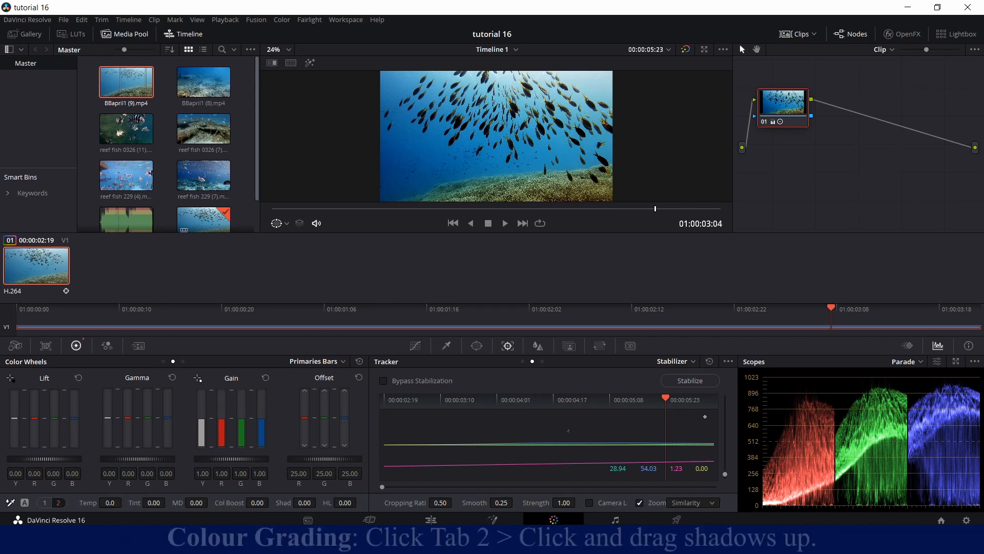
{"action": "left_click_drag", "start_coordinate": [305, 502], "coordinate": [318, 502]}
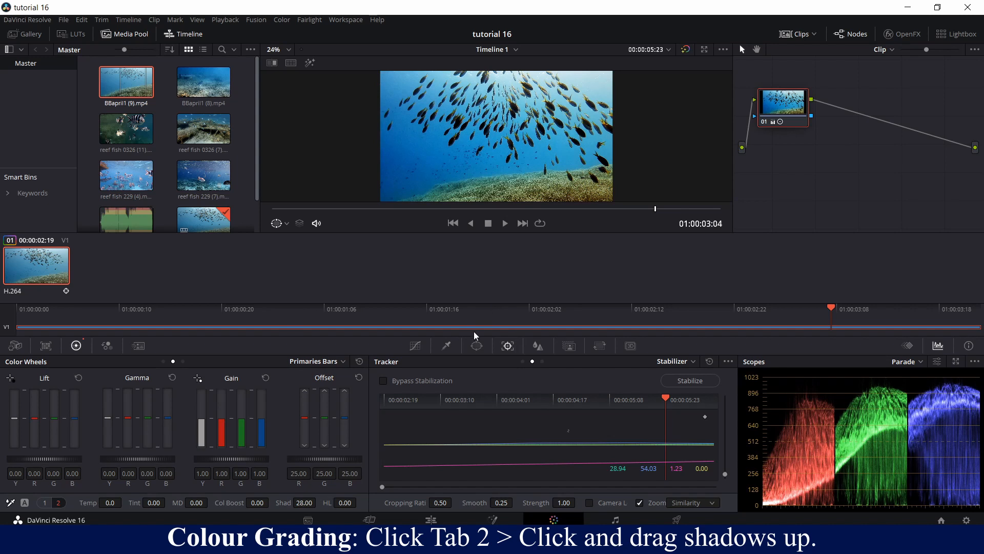
Back on the Edit page, place the ES_Heliolingus - Ooyy music below the video at the timeline start and play it.
{"action": "left_click", "coordinate": [432, 520]}
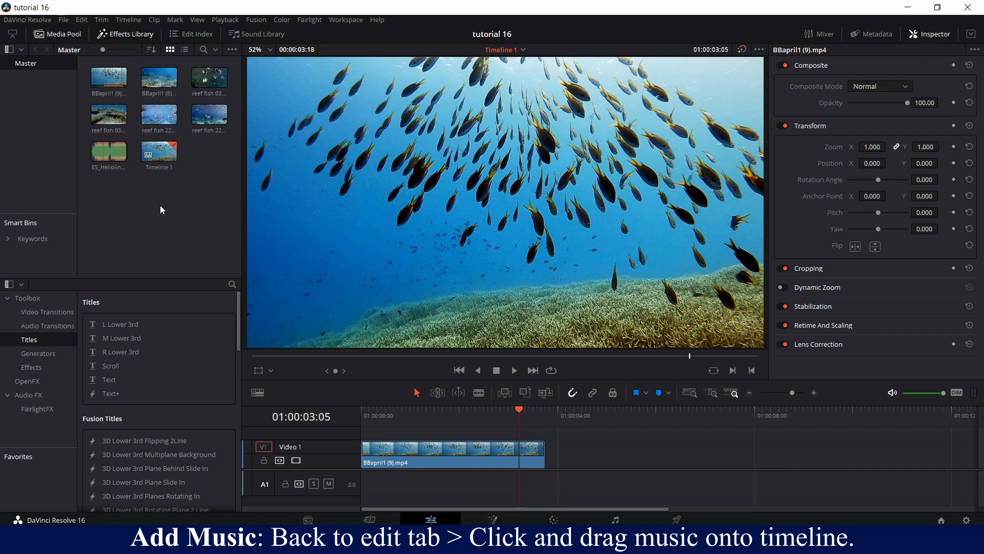
{"action": "left_click", "coordinate": [120, 153]}
{"action": "left_click_drag", "start_coordinate": [105, 150], "coordinate": [365, 486]}
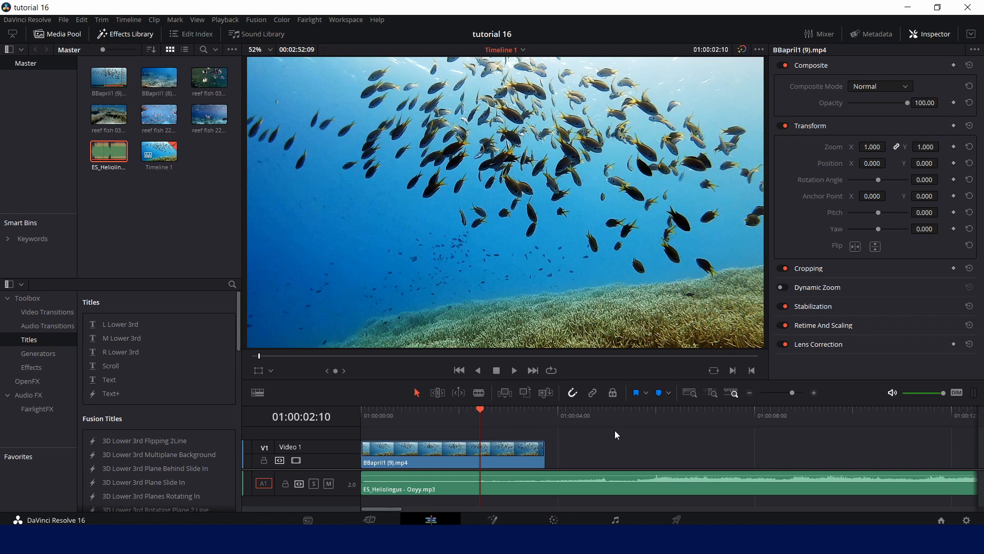
{"action": "key", "text": "space"}
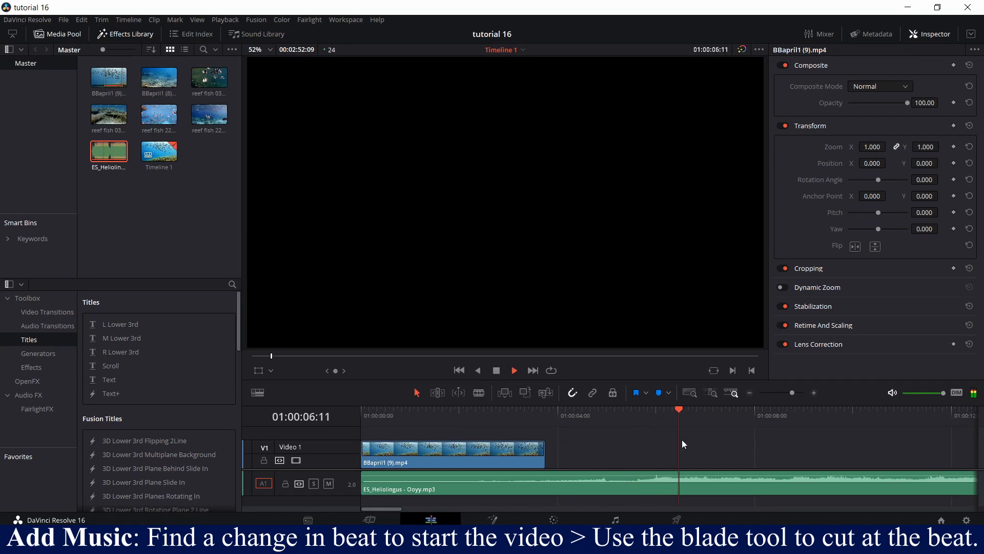
Locate the beat change in the ES_Heliolingus - Ooyy music and split the music clip there at 01:00:04:22.
{"action": "key", "text": "space"}
{"action": "left_click", "coordinate": [604, 412]}
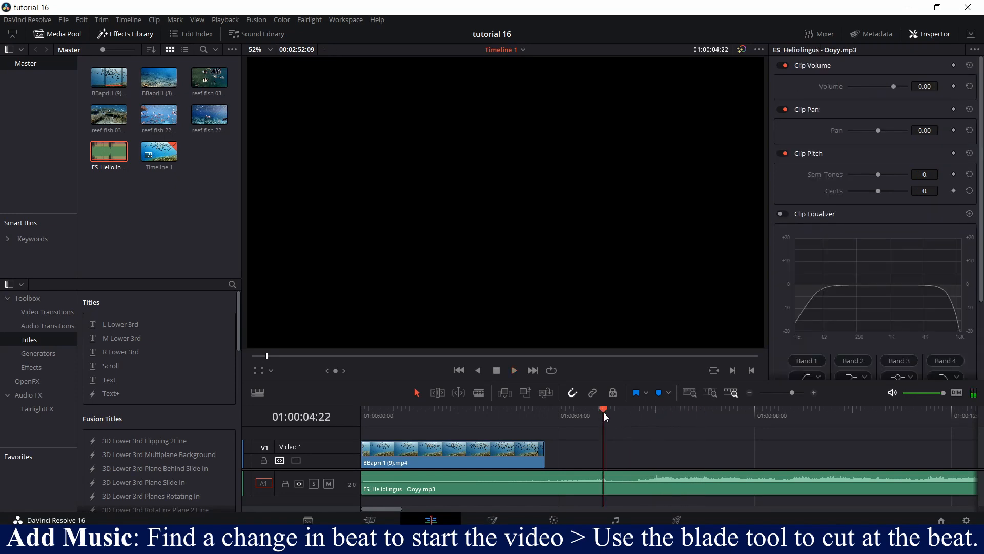
{"action": "left_click", "coordinate": [540, 409]}
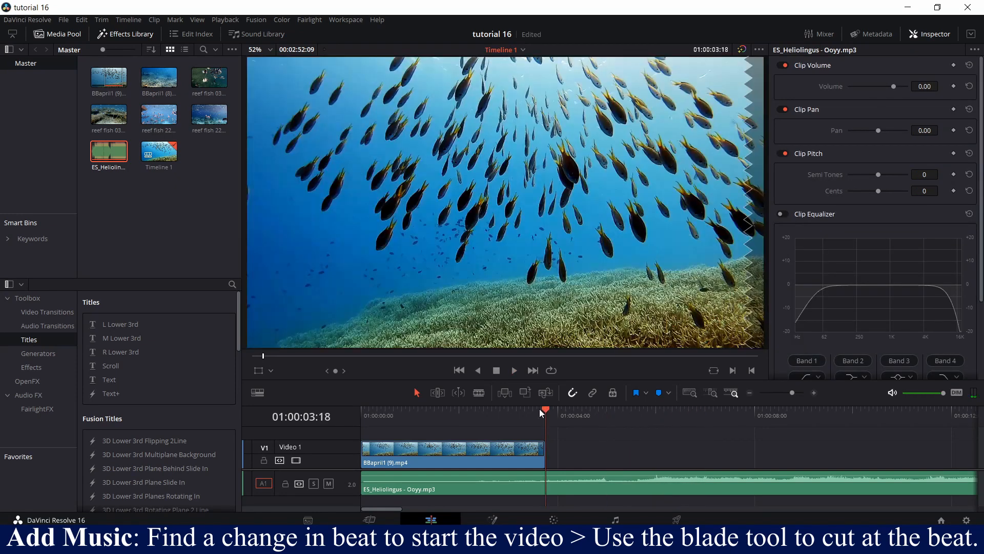
{"action": "key", "text": "space"}
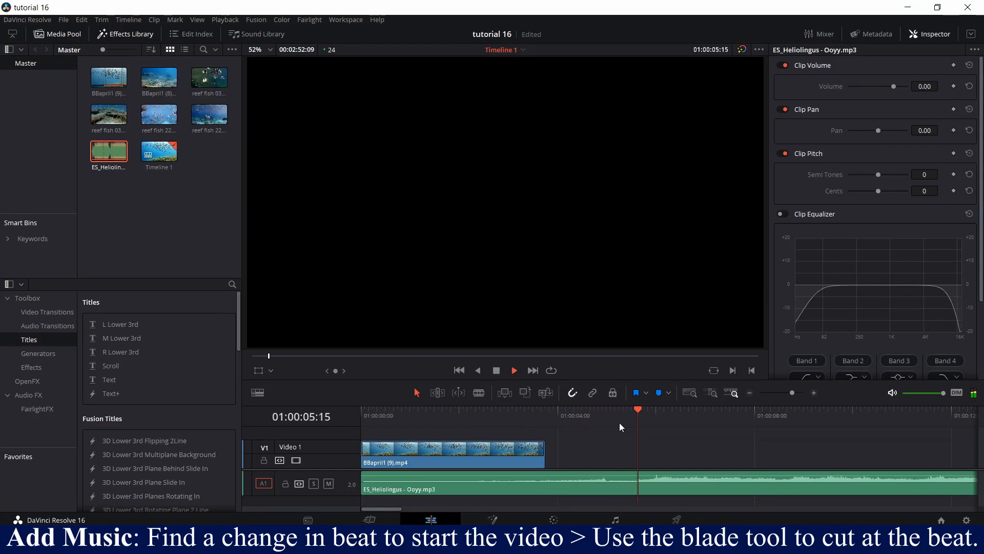
{"action": "key", "text": "space"}
{"action": "left_click", "coordinate": [606, 414]}
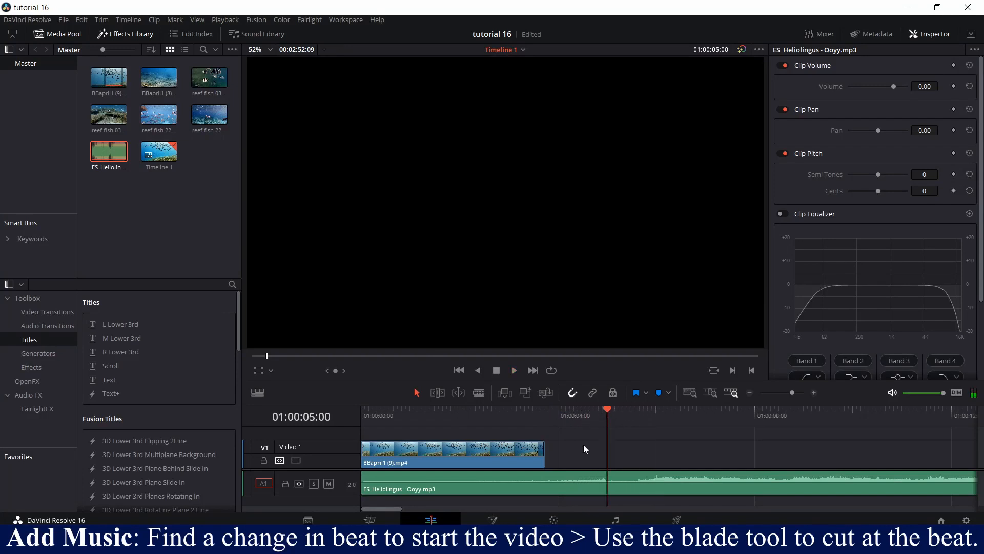
{"action": "left_click", "coordinate": [604, 416]}
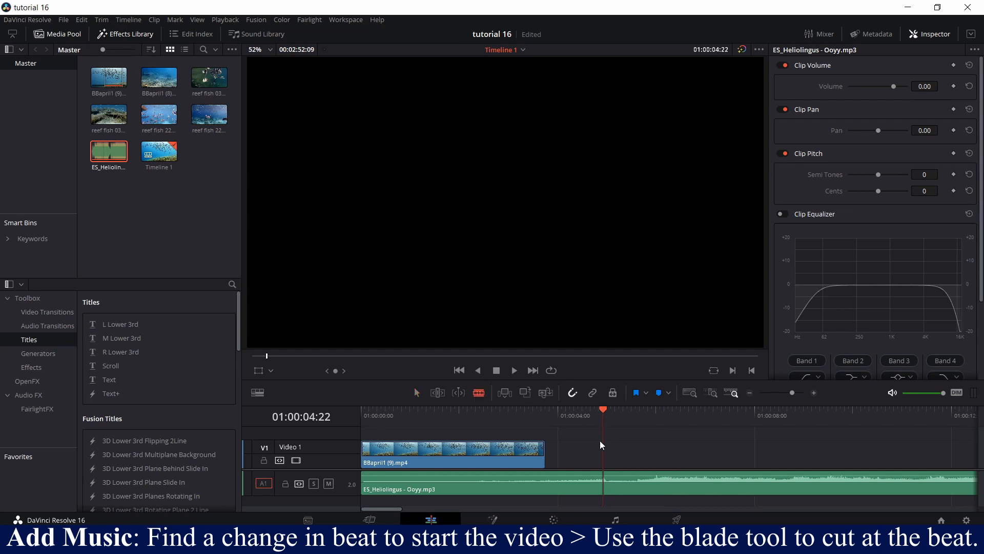
{"action": "left_click", "coordinate": [608, 484]}
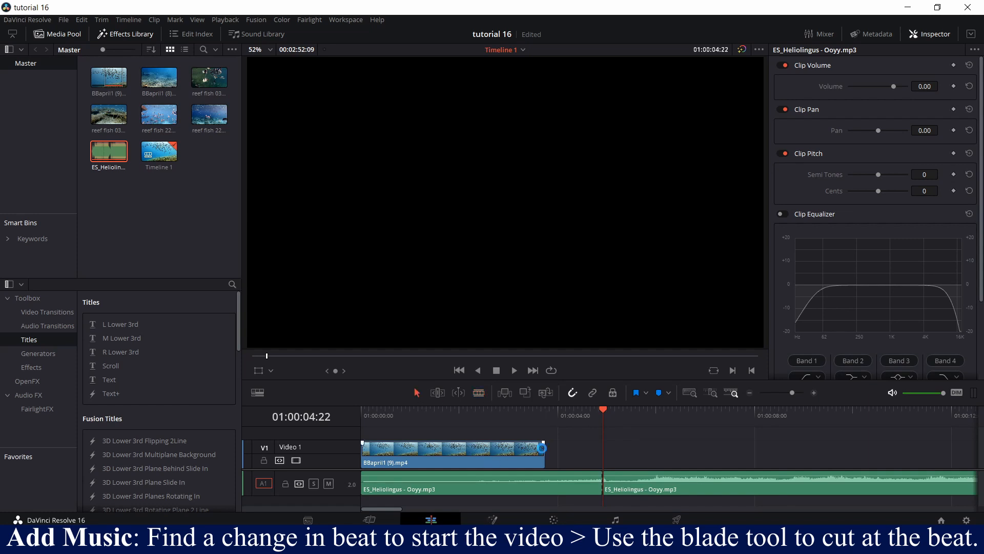
Move the BBapril1 (9) video clip to start at the music cut at 01:00:04:22 and play the transition.
{"action": "left_click", "coordinate": [483, 452]}
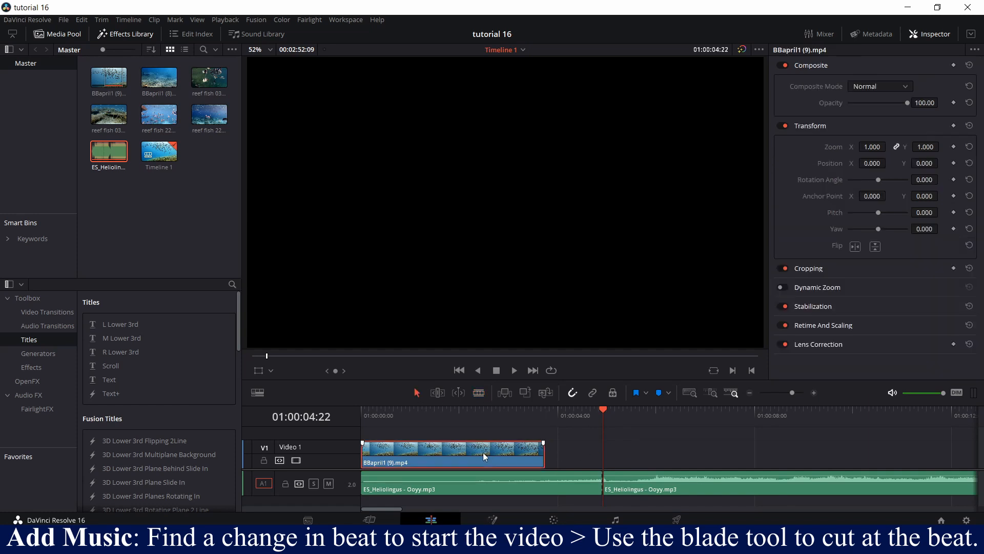
{"action": "left_click_drag", "start_coordinate": [488, 452], "coordinate": [730, 450]}
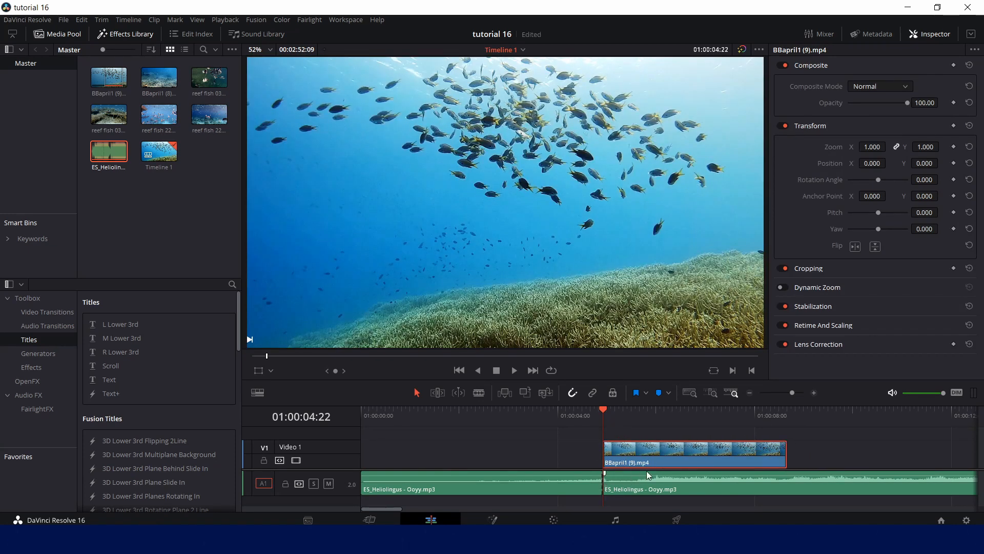
{"action": "left_click_drag", "start_coordinate": [584, 411], "coordinate": [492, 408]}
{"action": "key", "text": "space"}
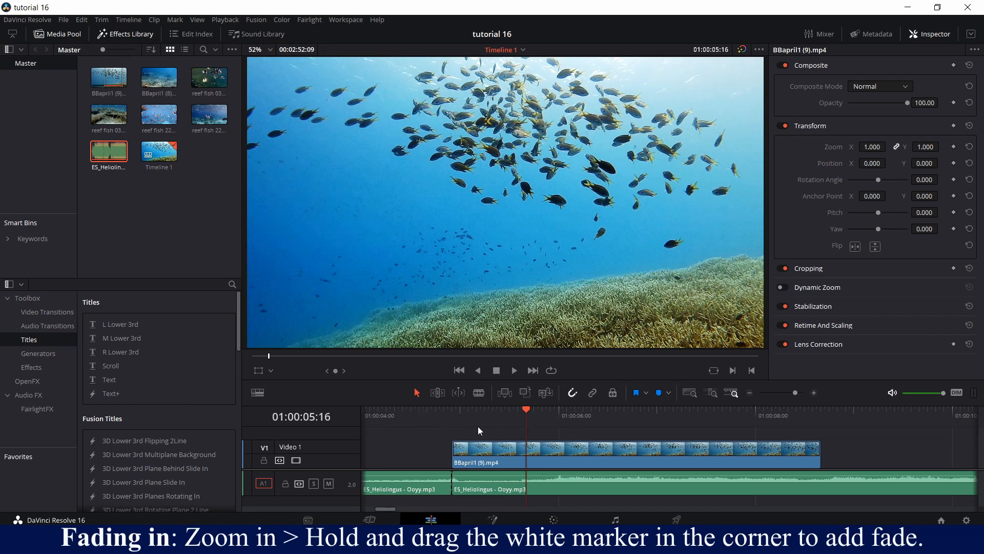
Add a fade-in to the start of the BBapril1 (9) clip, ending just before 01:00:05:16, and play it back.
{"action": "left_click", "coordinate": [814, 393]}
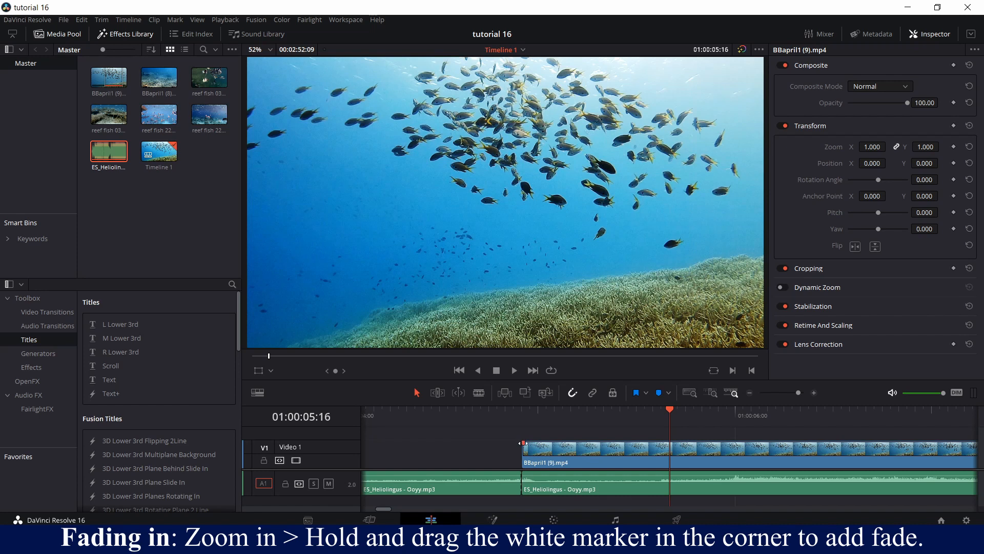
{"action": "left_click_drag", "start_coordinate": [522, 443], "coordinate": [653, 442]}
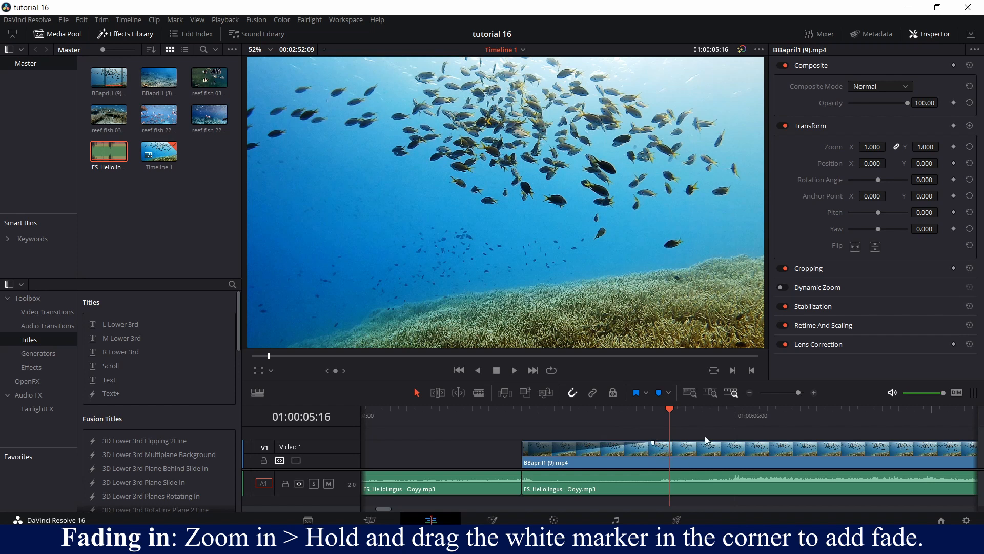
{"action": "left_click", "coordinate": [749, 394]}
{"action": "left_click_drag", "start_coordinate": [575, 416], "coordinate": [543, 416]}
{"action": "key", "text": "space"}
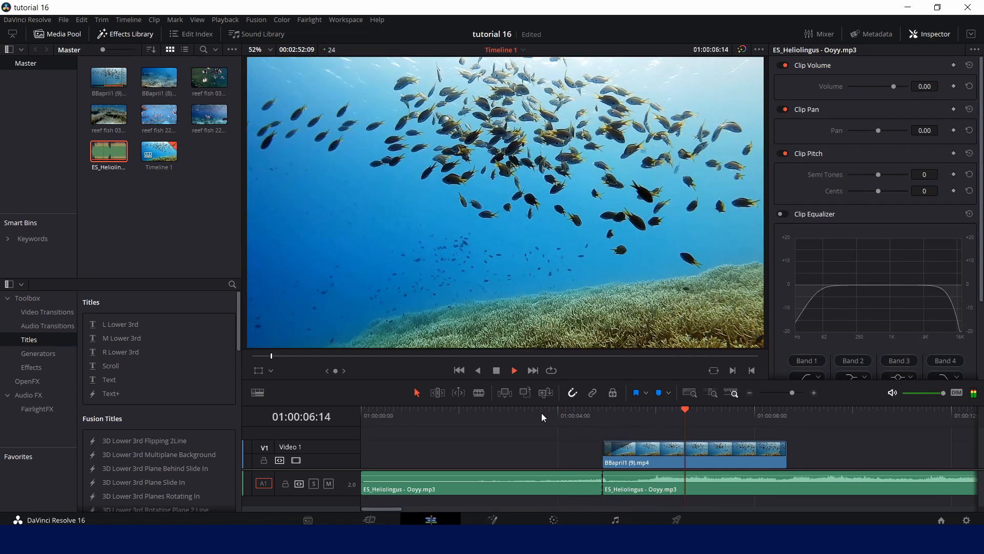
{"action": "key", "text": "space"}
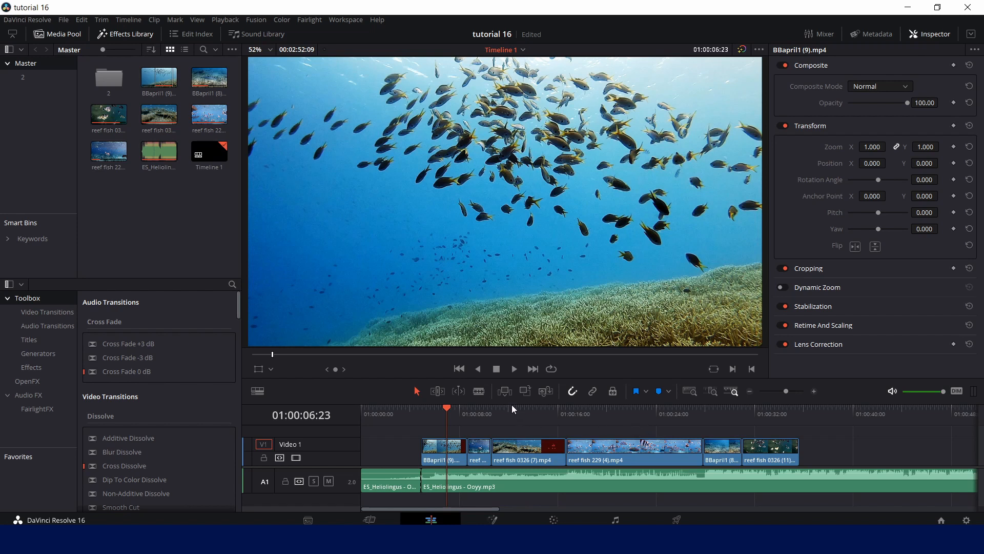
Cut the music where the last video clip ends and delete the leftover part after it.
{"action": "left_click", "coordinate": [478, 391]}
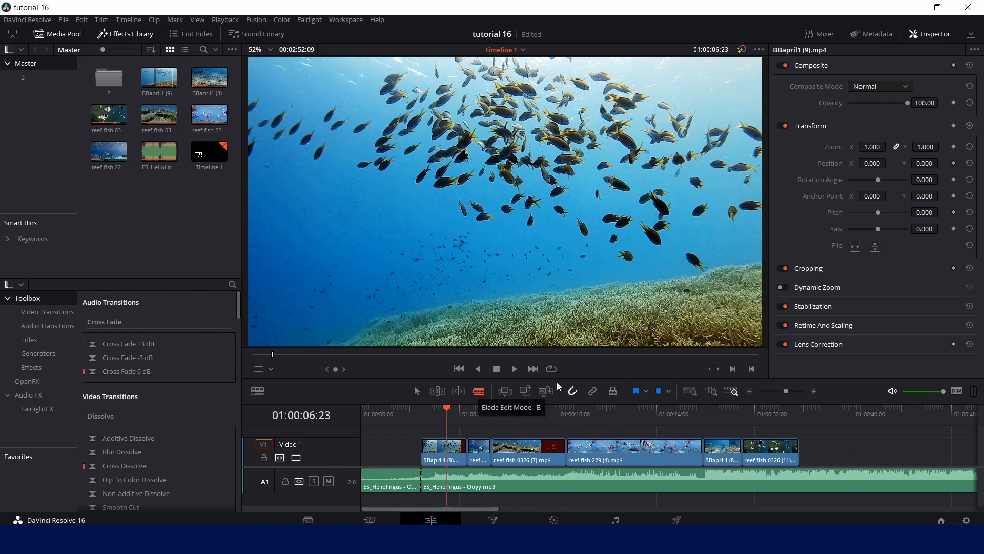
{"action": "left_click", "coordinate": [804, 470]}
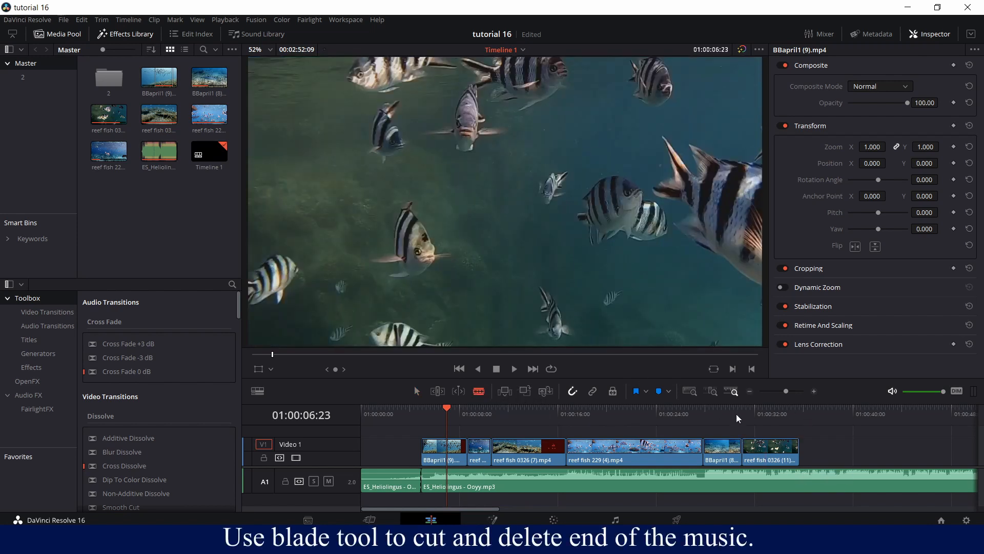
{"action": "left_click", "coordinate": [801, 484]}
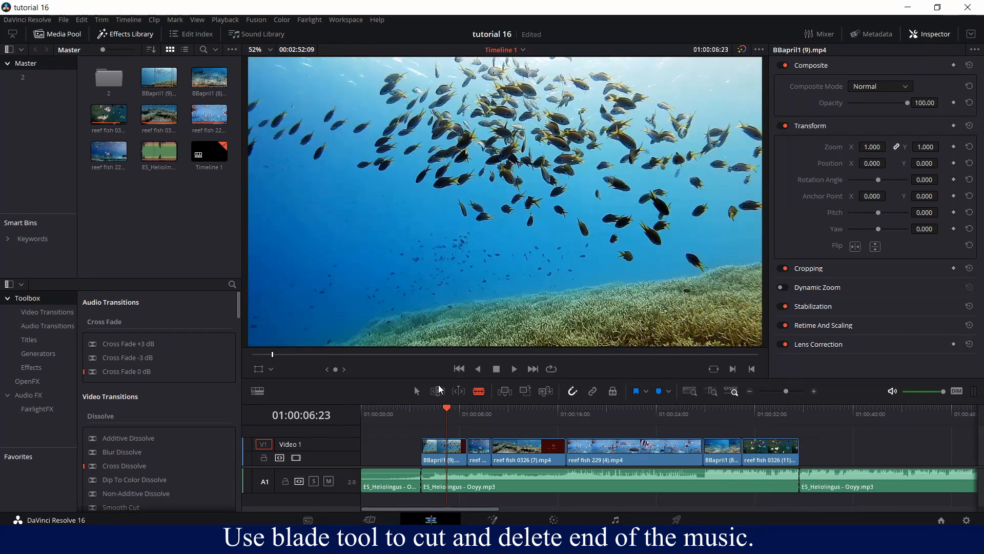
{"action": "key", "text": "a"}
{"action": "left_click", "coordinate": [890, 479]}
{"action": "right_click", "coordinate": [890, 478]}
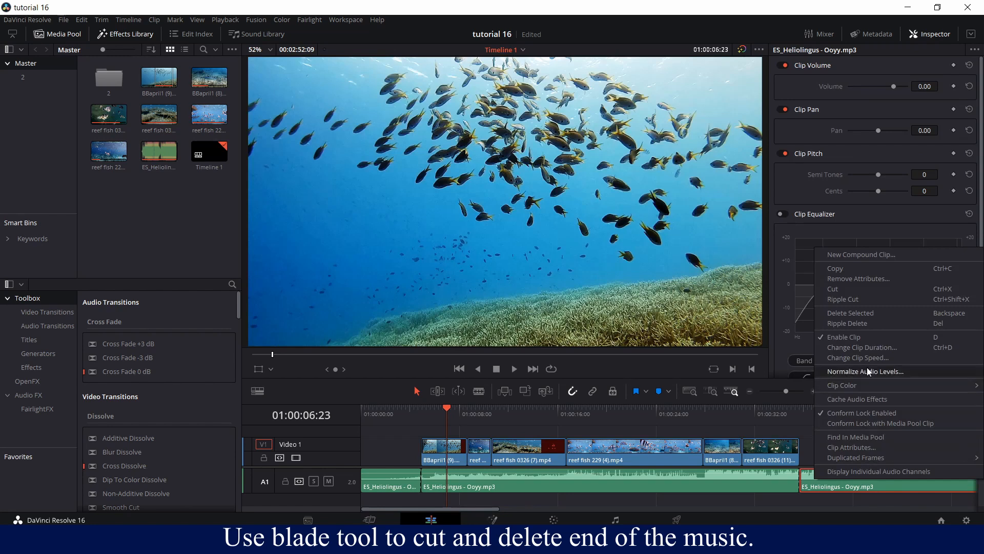
{"action": "left_click", "coordinate": [866, 313]}
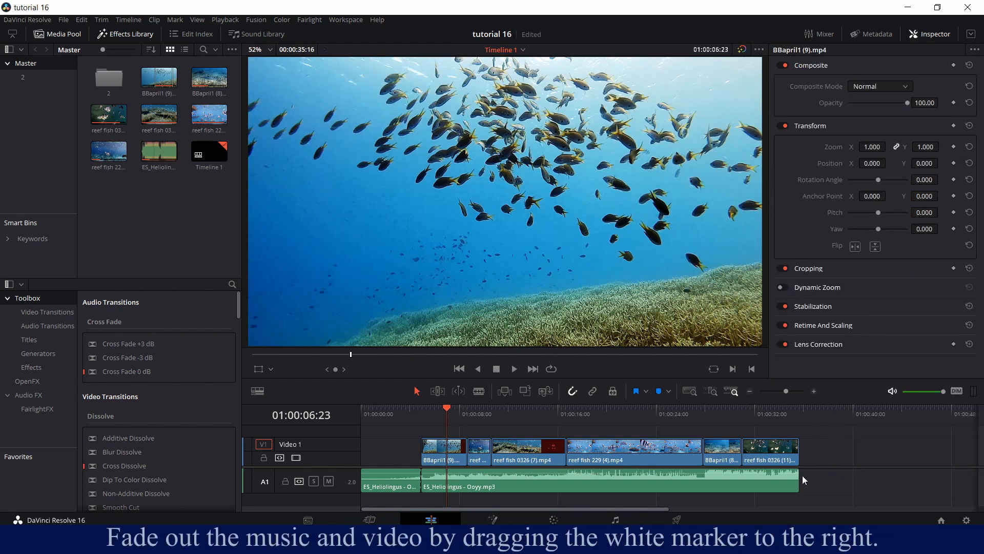
Add fade-outs to the end of the music and of the final reef fish 0326 (11) clip, and play the ending.
{"action": "mouse_move", "coordinate": [799, 471]}
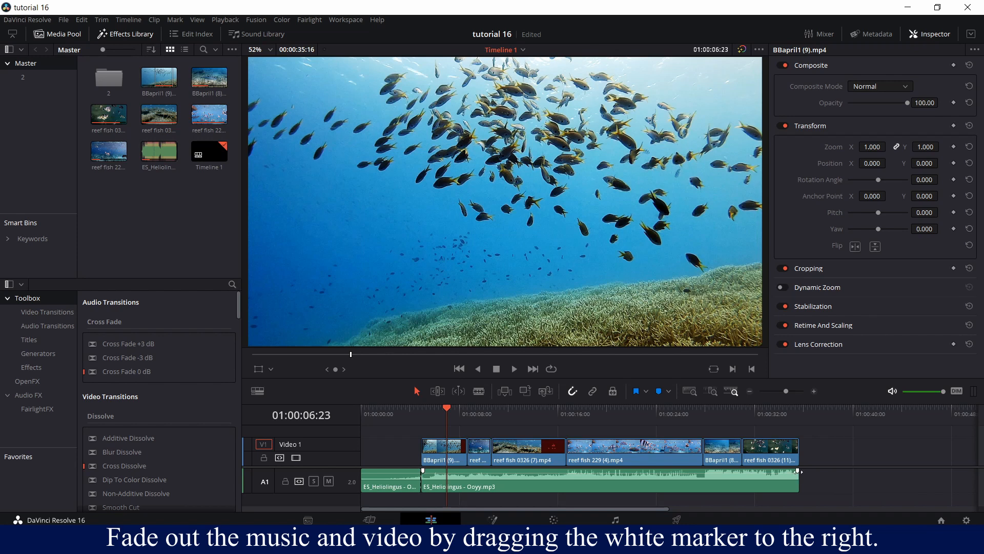
{"action": "left_click_drag", "start_coordinate": [798, 470], "coordinate": [764, 470]}
{"action": "mouse_move", "coordinate": [798, 440]}
{"action": "left_click_drag", "start_coordinate": [798, 440], "coordinate": [771, 440]}
{"action": "left_click", "coordinate": [669, 416]}
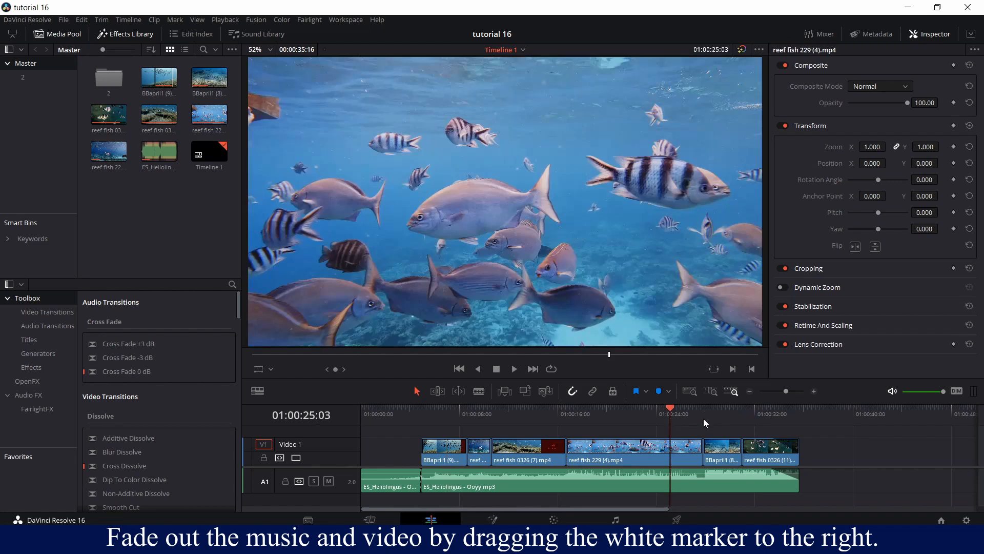
{"action": "left_click", "coordinate": [705, 418]}
{"action": "key", "text": "space"}
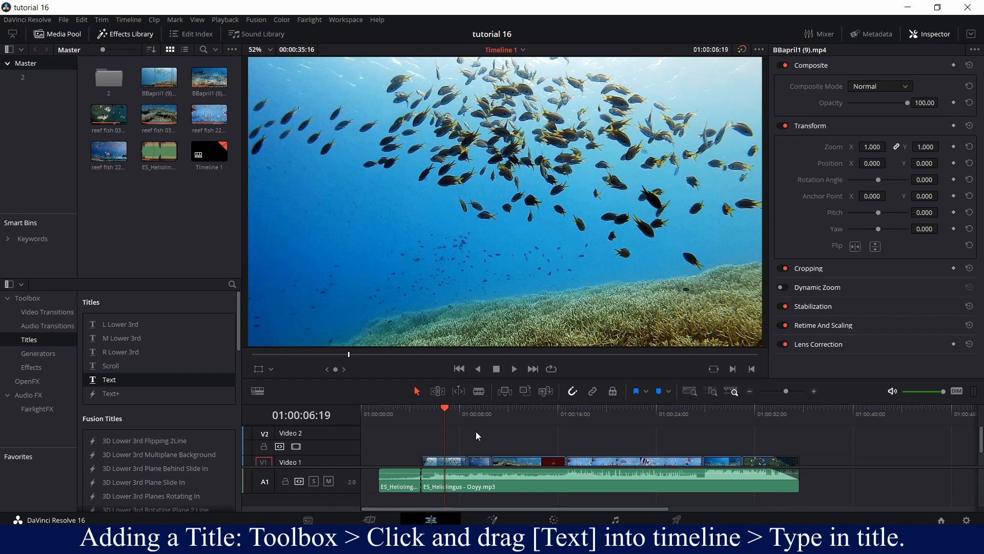
Play the opening to find the title position and place a Text title on Video 2 starting at 01:00:06:00.
{"action": "left_click_drag", "start_coordinate": [446, 414], "coordinate": [407, 414]}
{"action": "key", "text": "space"}
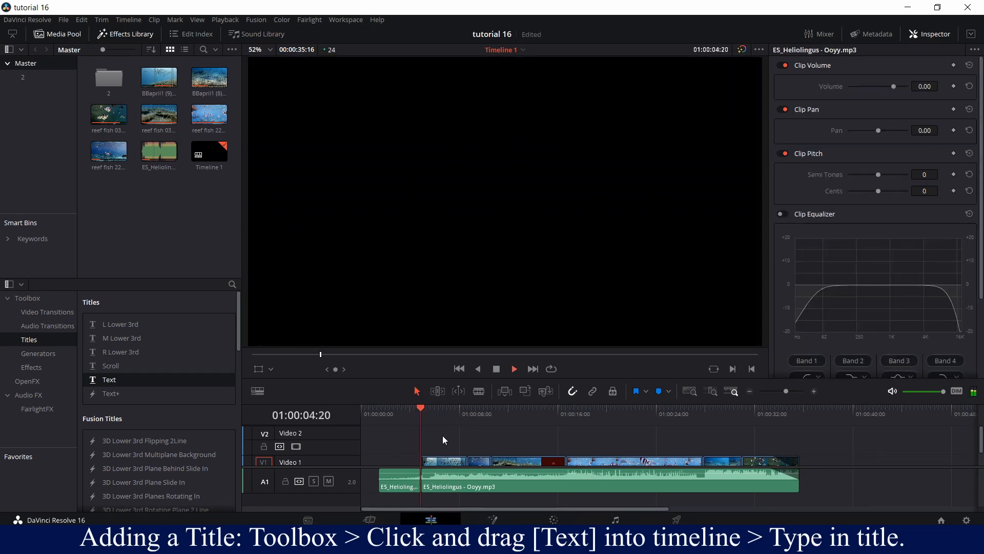
{"action": "key", "text": "space"}
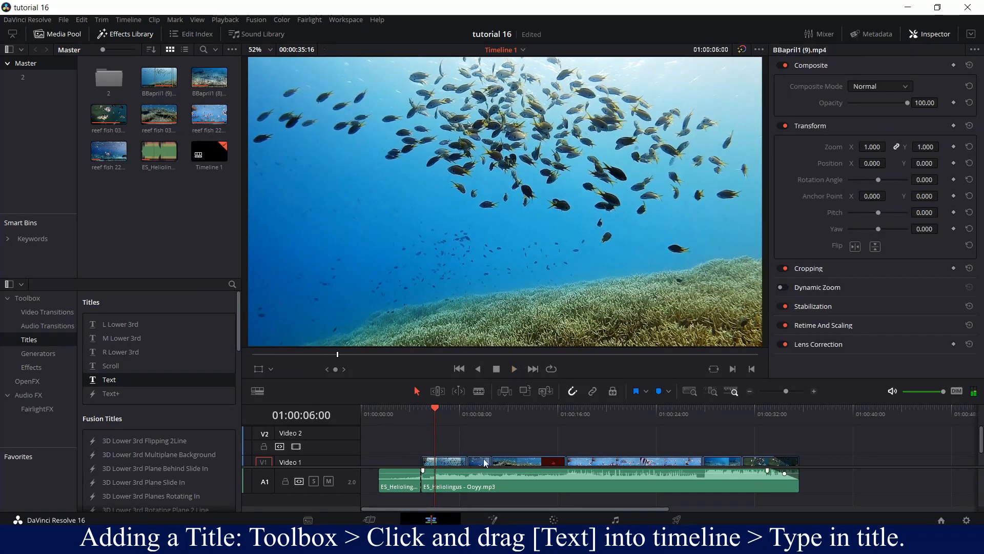
{"action": "left_click", "coordinate": [43, 298]}
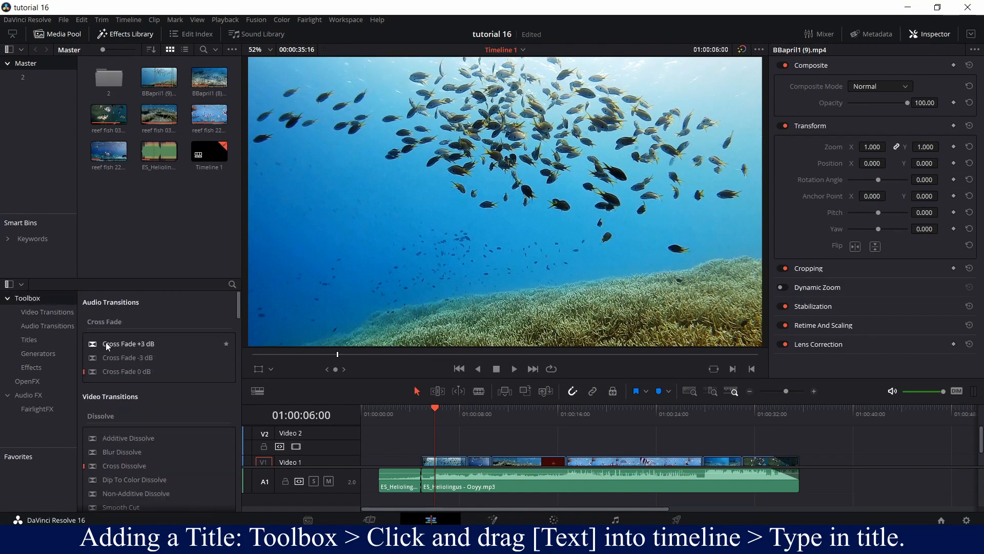
{"action": "left_click", "coordinate": [48, 337]}
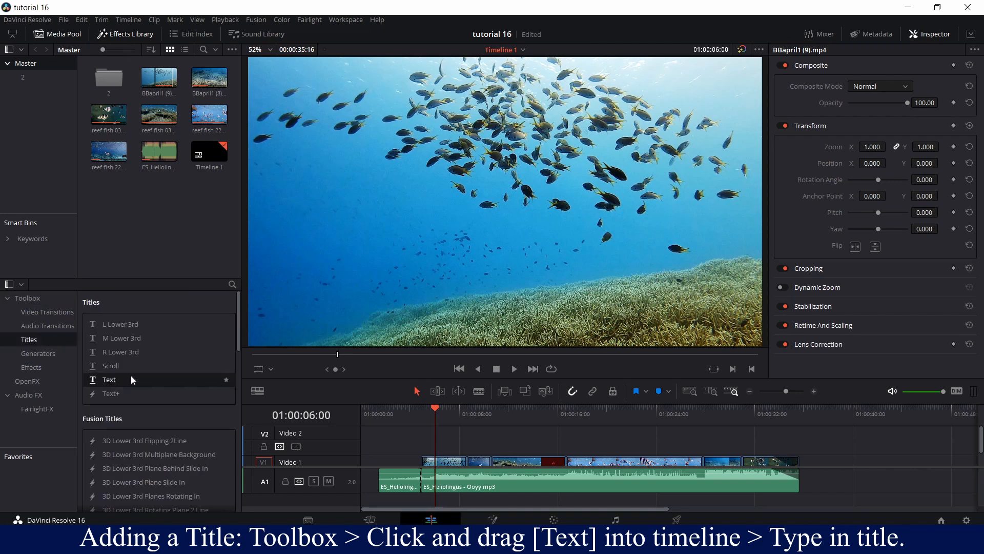
{"action": "left_click_drag", "start_coordinate": [130, 379], "coordinate": [441, 438]}
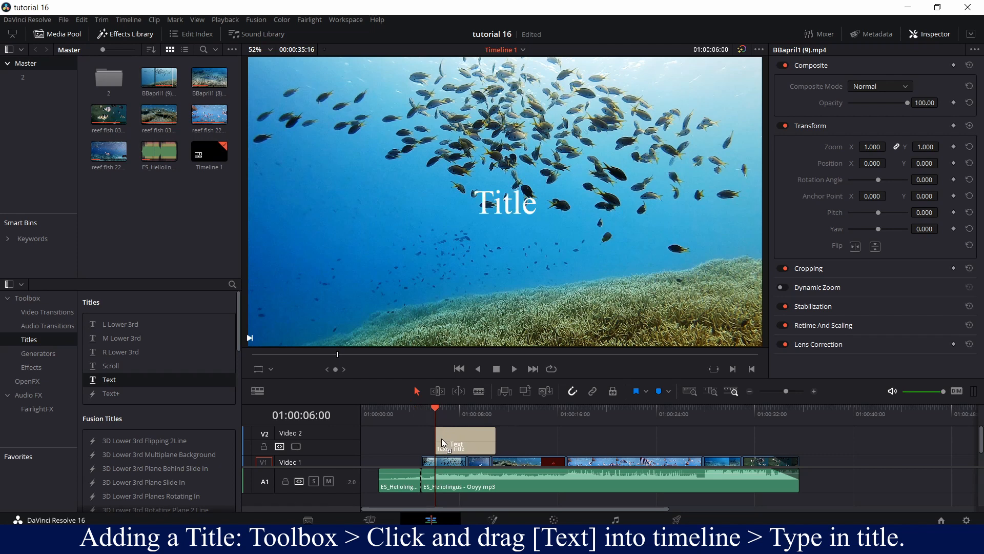
{"action": "left_click", "coordinate": [452, 430]}
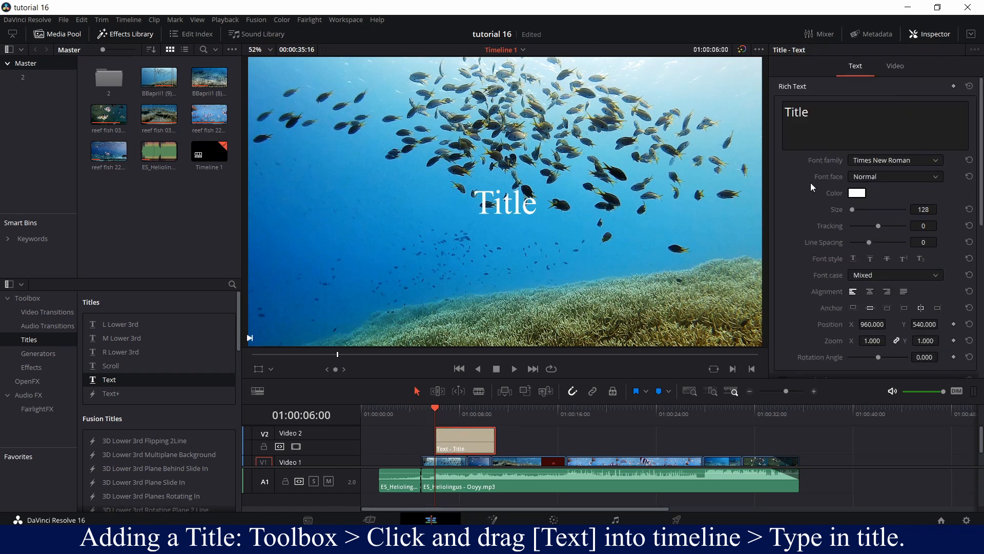
Replace the title's placeholder text with "Davinci Resolve 16 Tutorial".
{"action": "left_click", "coordinate": [821, 125]}
{"action": "key", "text": "ctrl+a"}
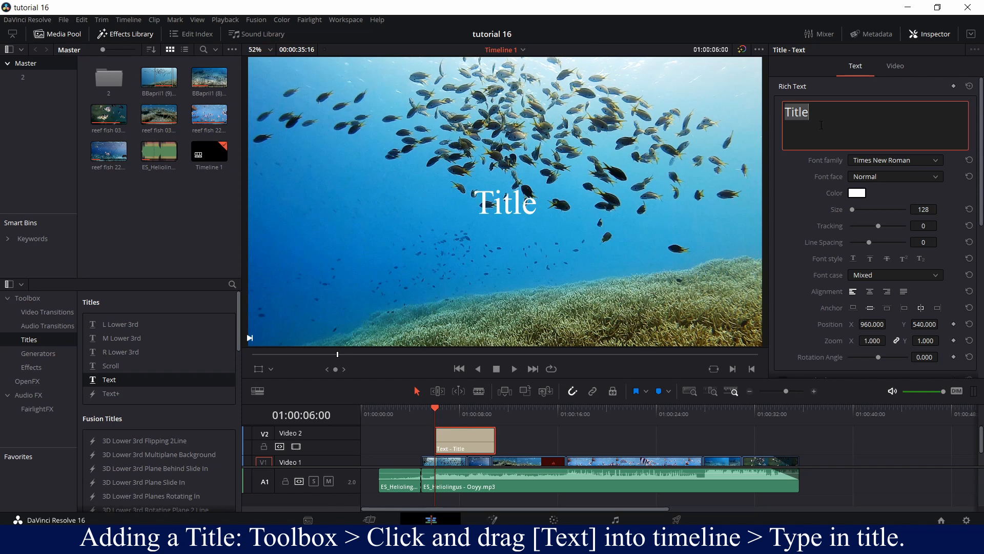
{"action": "type", "text": "Davin"}
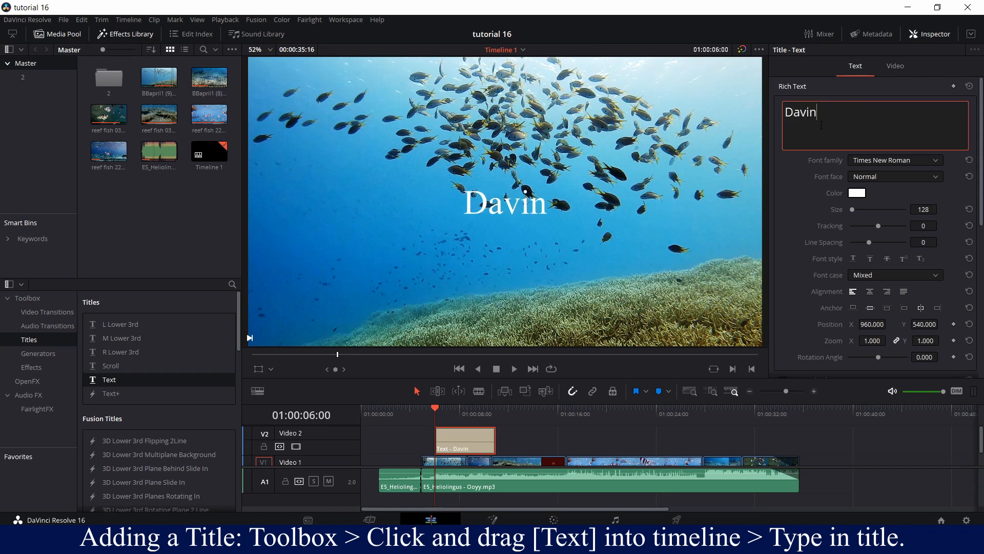
{"action": "type", "text": "ci Resolve"}
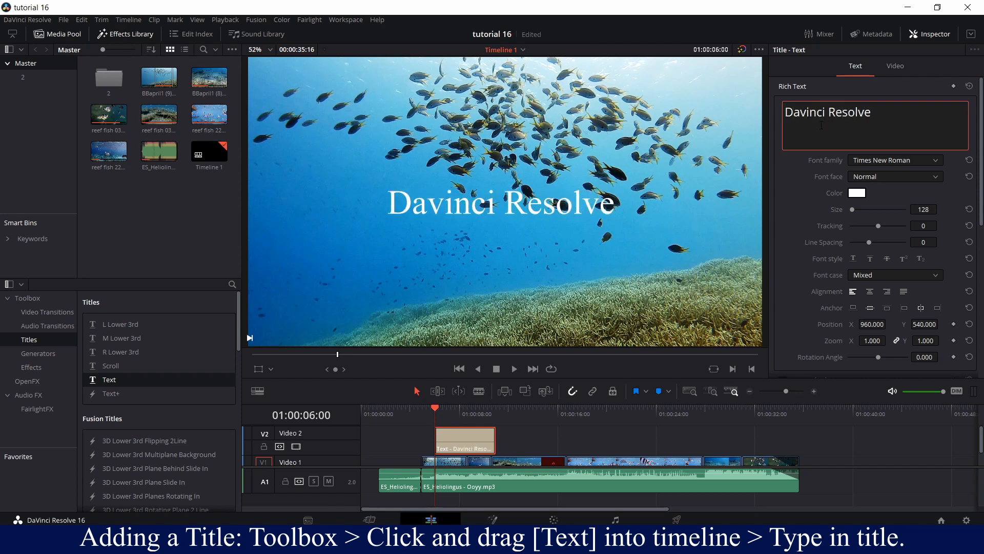
{"action": "type", "text": " 16 Tut"}
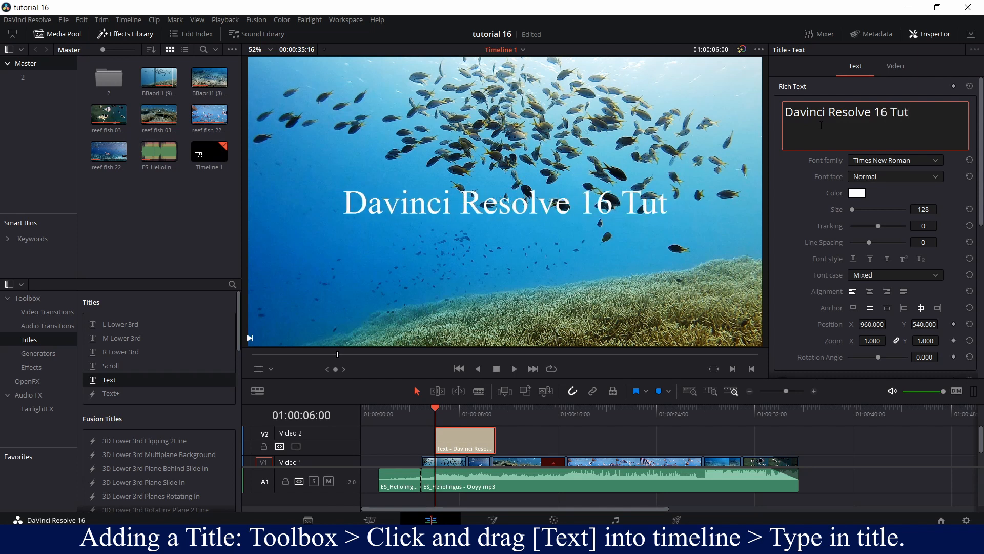
{"action": "type", "text": "orial"}
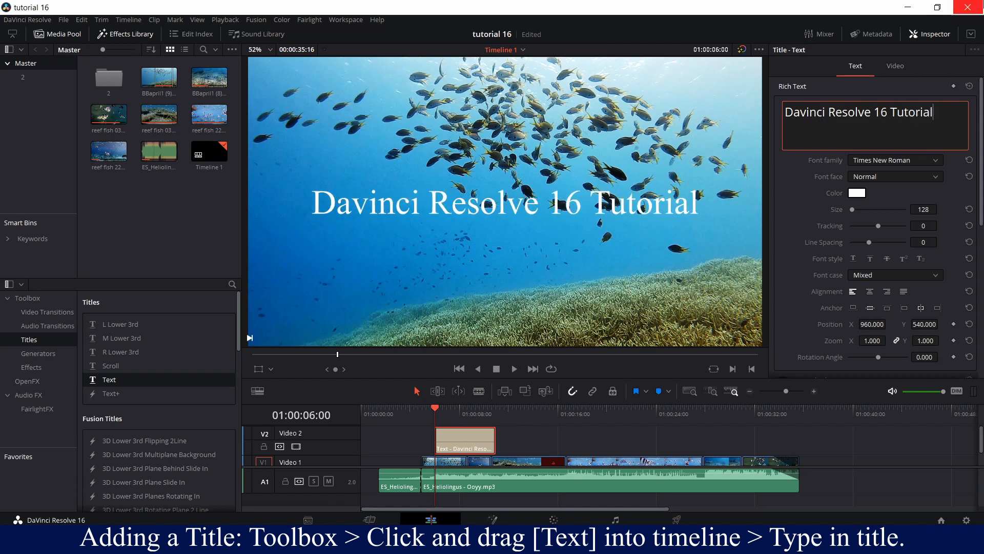
Change the title's font family to Oh Now!
{"action": "left_click", "coordinate": [887, 153]}
{"action": "left_click", "coordinate": [904, 157]}
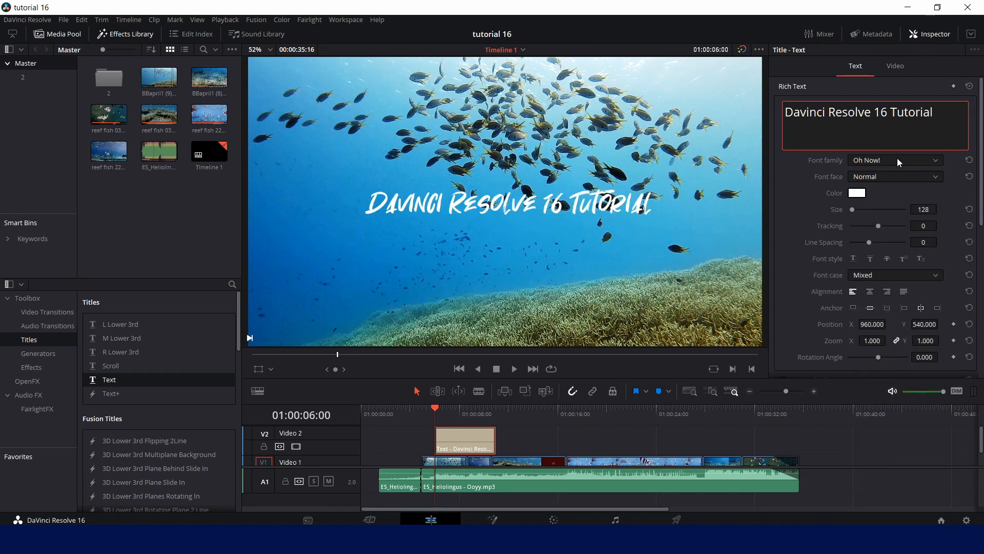
{"action": "left_click", "coordinate": [898, 160]}
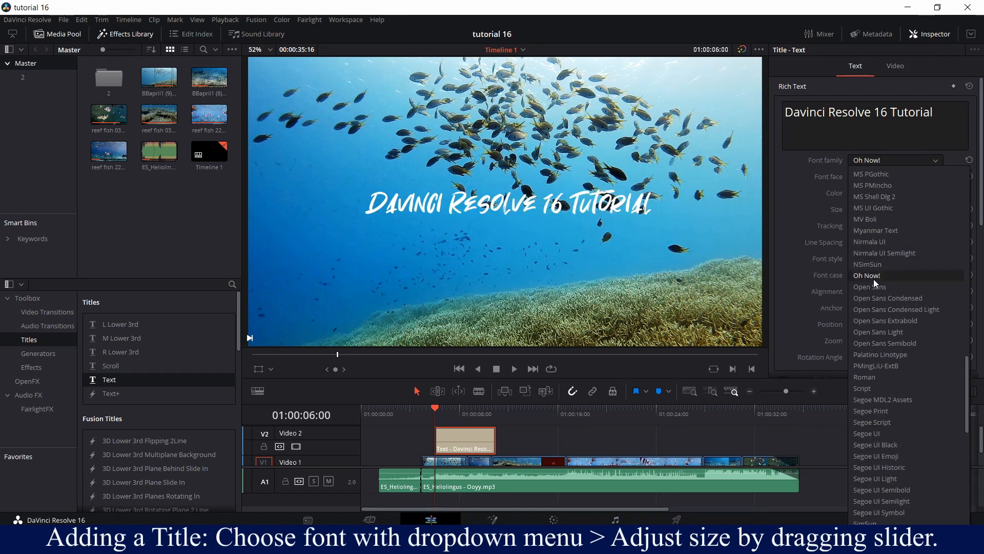
{"action": "left_click", "coordinate": [897, 163]}
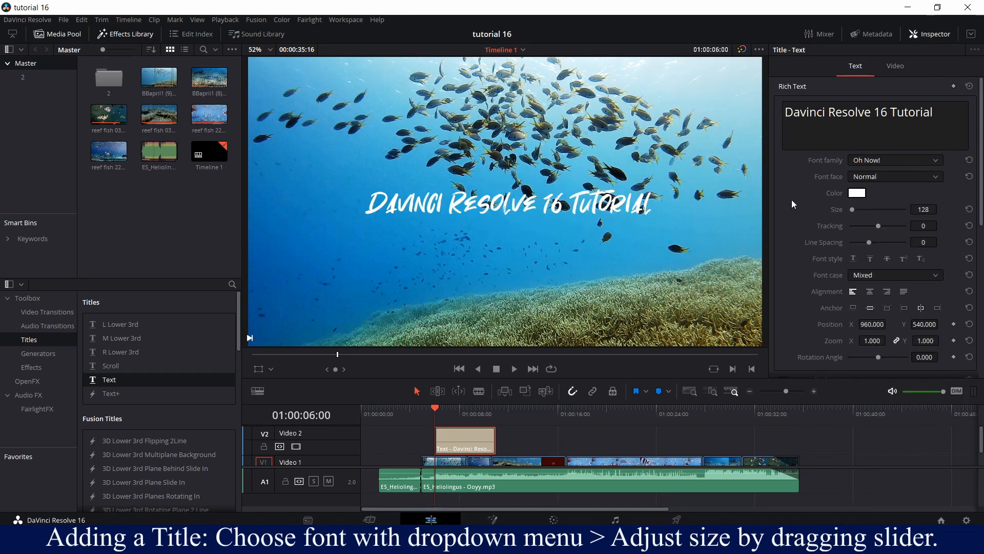
Set the title's text size to 190 and its font face to Bold.
{"action": "mouse_move", "coordinate": [923, 209]}
{"action": "left_mouse_down"}
{"action": "mouse_move", "coordinate": [945, 209]}
{"action": "mouse_move", "coordinate": [921, 209]}
{"action": "left_mouse_up"}
{"action": "left_click", "coordinate": [921, 209]}
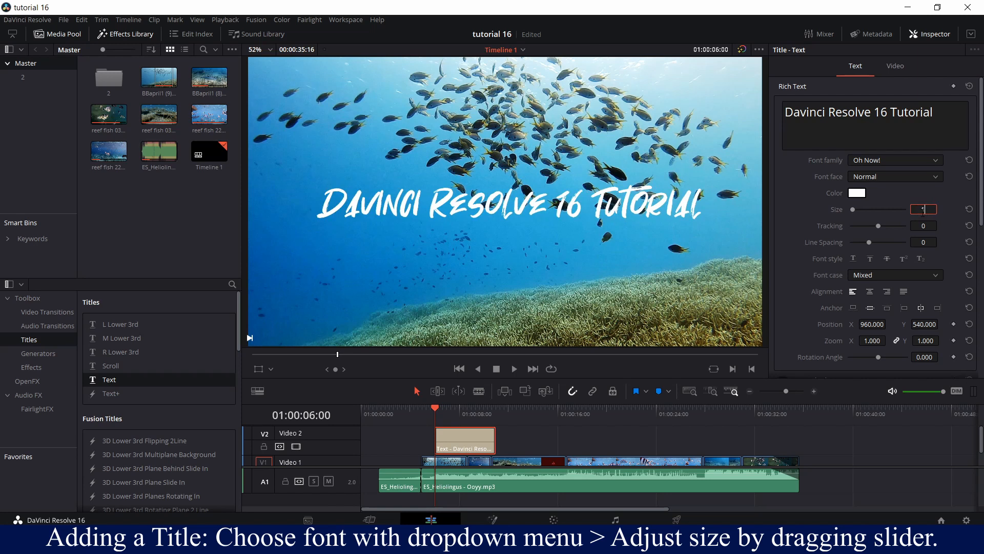
{"action": "type", "text": "190"}
{"action": "key", "text": "Return"}
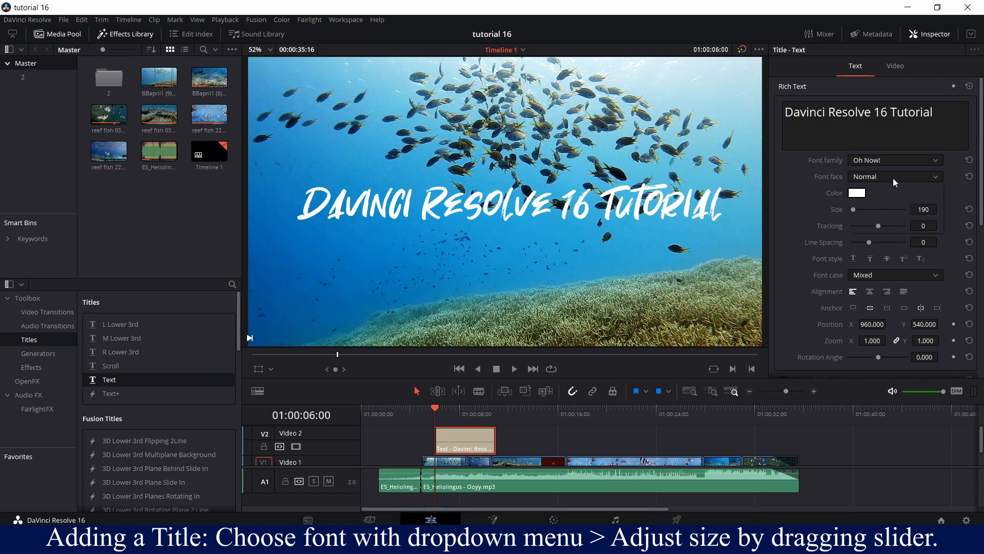
{"action": "left_click", "coordinate": [886, 202]}
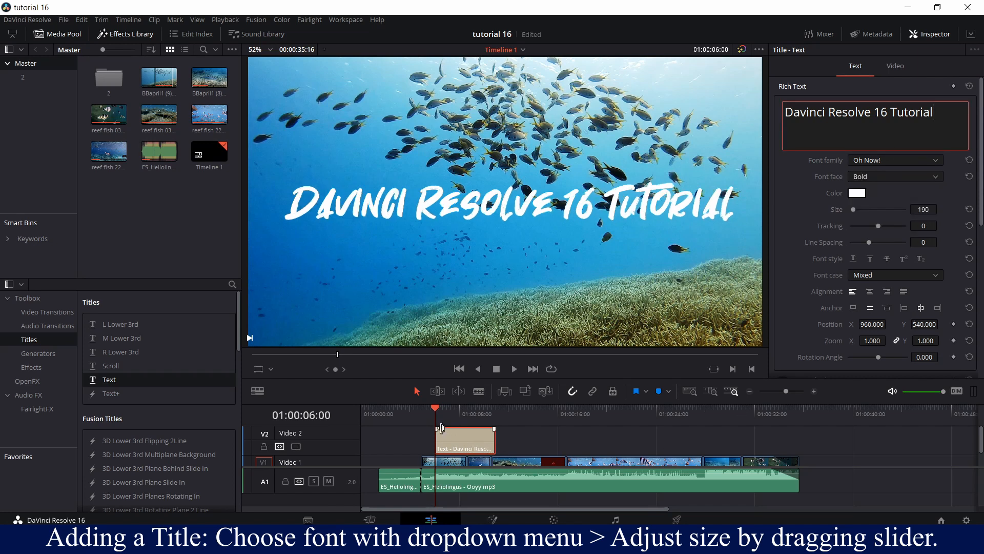
Add a short fade-in to the start of the title clip and play the opening.
{"action": "left_click_drag", "start_coordinate": [437, 429], "coordinate": [446, 429]}
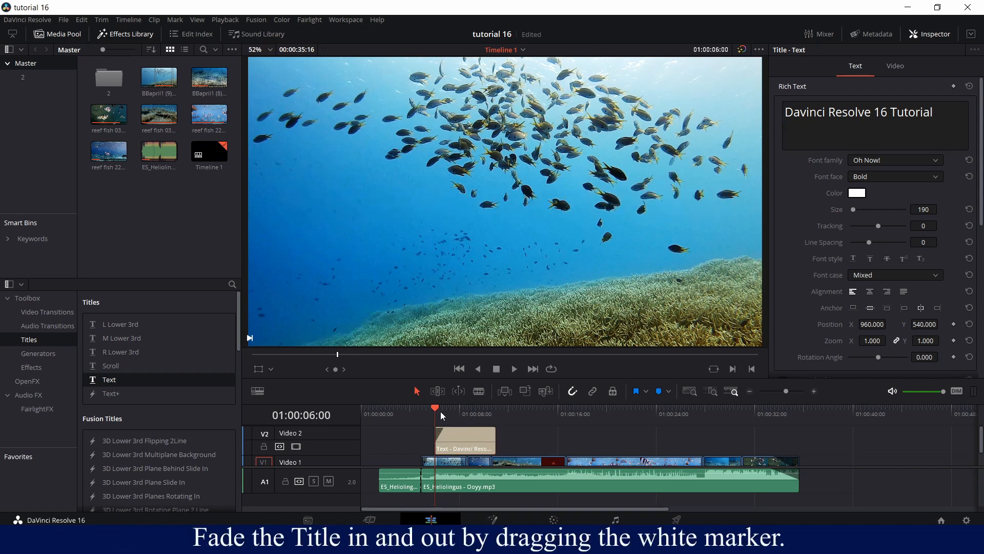
{"action": "left_click", "coordinate": [424, 409]}
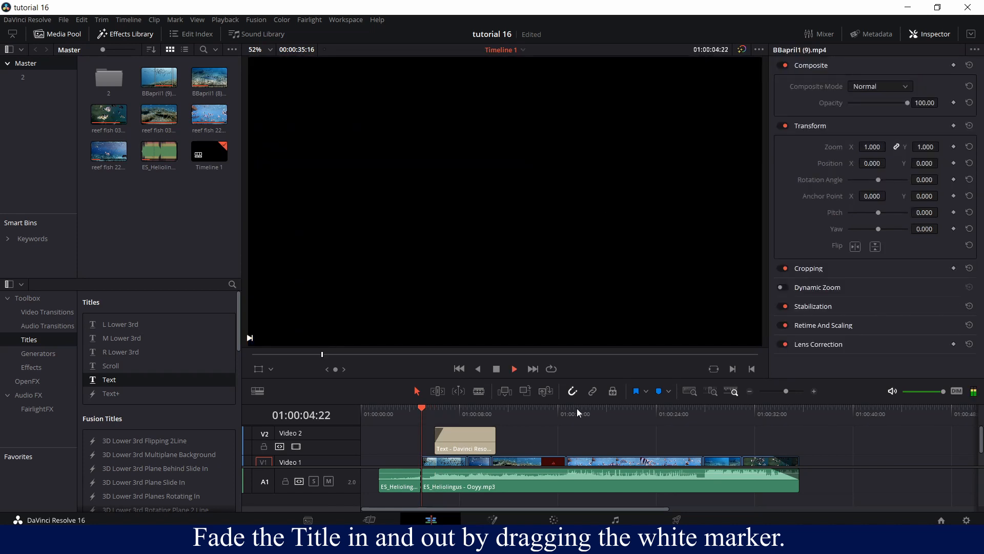
{"action": "key", "text": "space"}
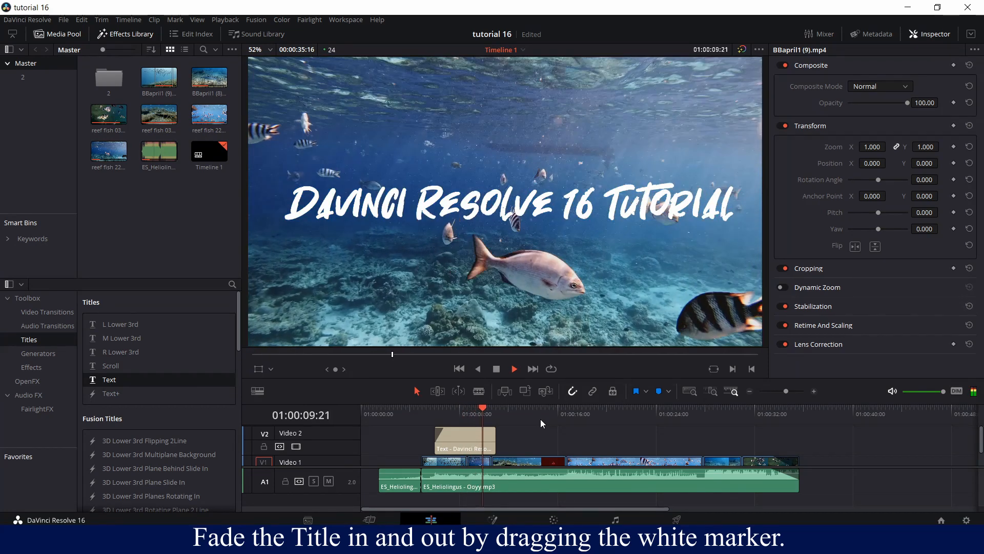
Trim the end of the title clip slightly and add a fade-out to it.
{"action": "left_click", "coordinate": [492, 436]}
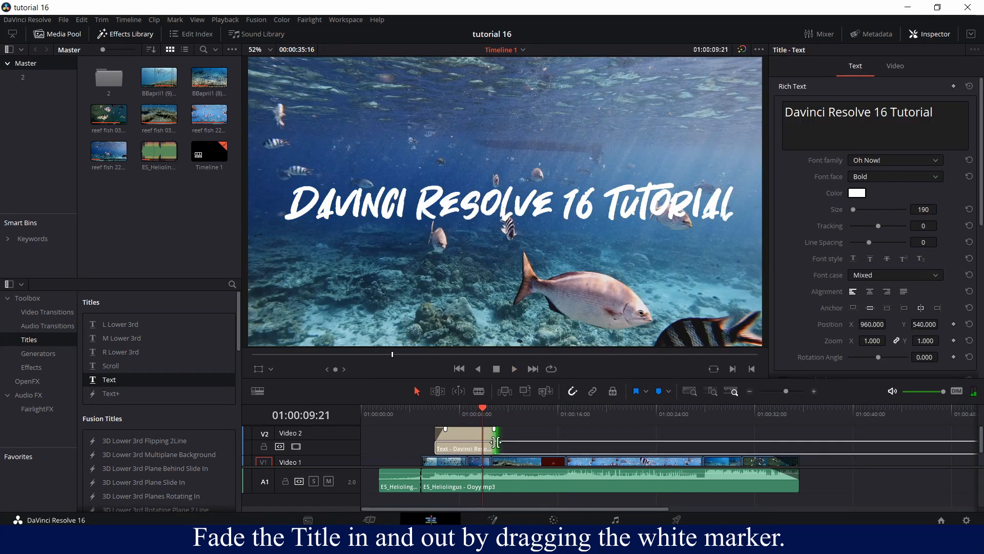
{"action": "left_click_drag", "start_coordinate": [495, 442], "coordinate": [435, 410]}
{"action": "left_click", "coordinate": [565, 433]}
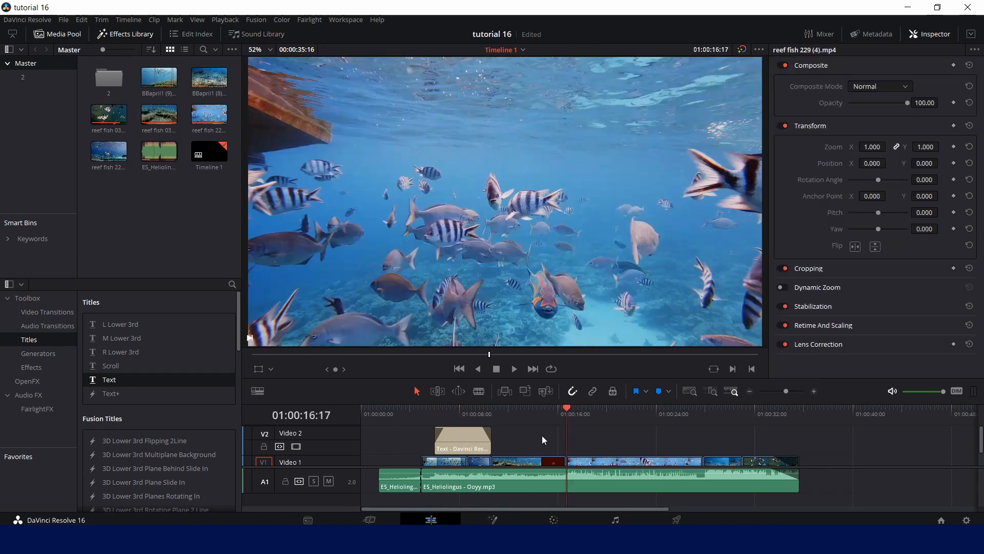
{"action": "left_click", "coordinate": [469, 410]}
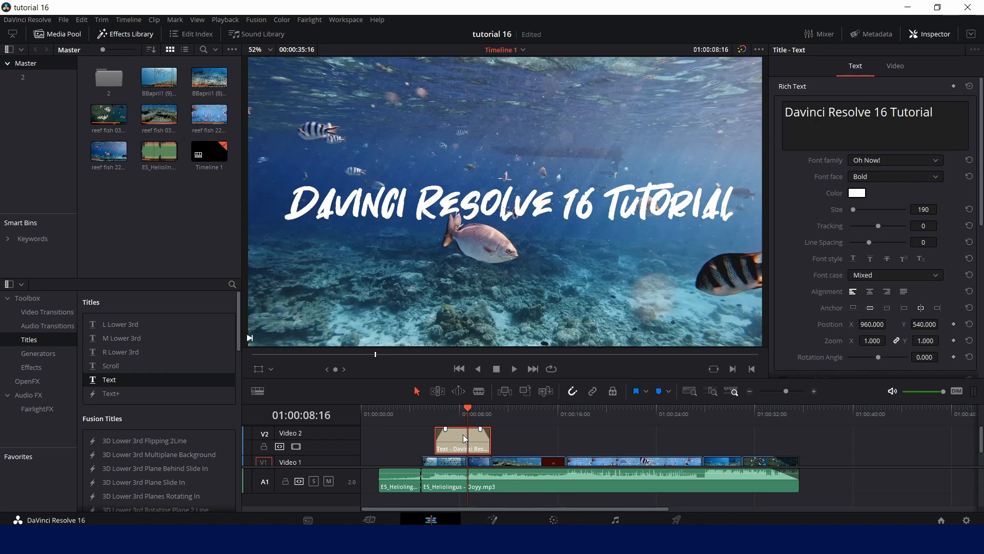
Copy the title clip and paste the copy on Video 2 at 01:00:27:20.
{"action": "right_click", "coordinate": [463, 433]}
{"action": "left_click", "coordinate": [497, 303]}
{"action": "left_click", "coordinate": [680, 426]}
{"action": "left_click_drag", "start_coordinate": [681, 426], "coordinate": [703, 429]}
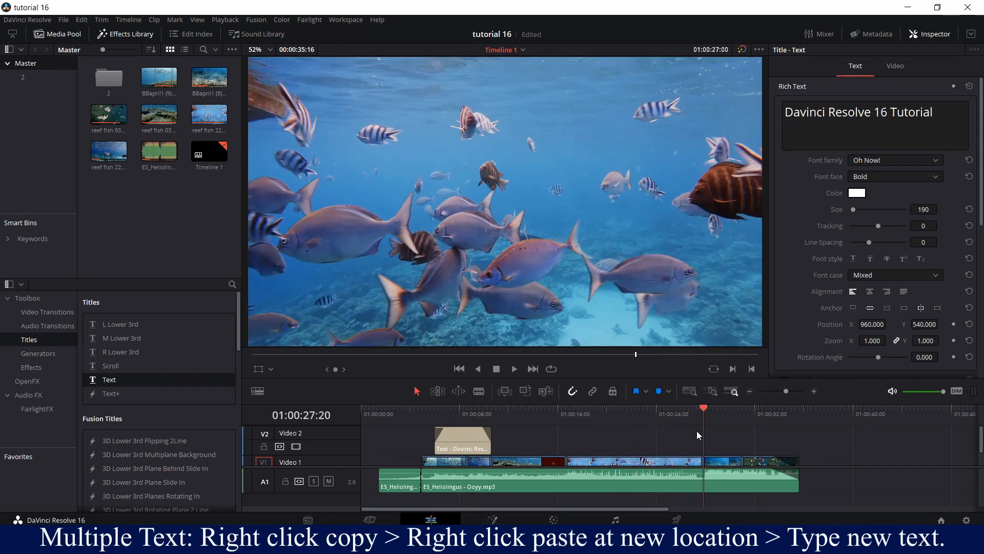
{"action": "right_click", "coordinate": [701, 429]}
{"action": "left_click", "coordinate": [716, 435]}
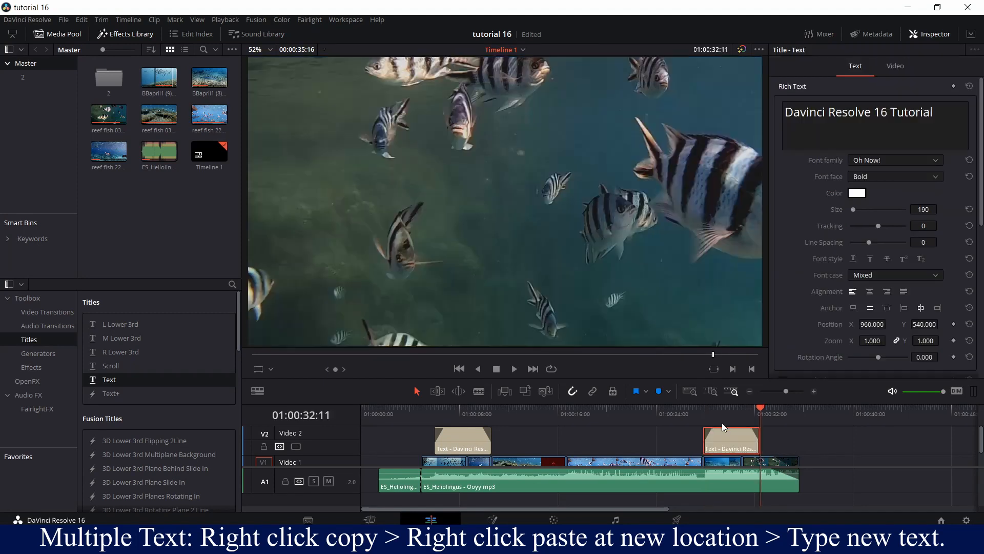
Replace the copied title's text with "Thank you for watching" and move that clip so it ends with the last video clip.
{"action": "left_click", "coordinate": [720, 413]}
{"action": "triple_click", "coordinate": [907, 114]}
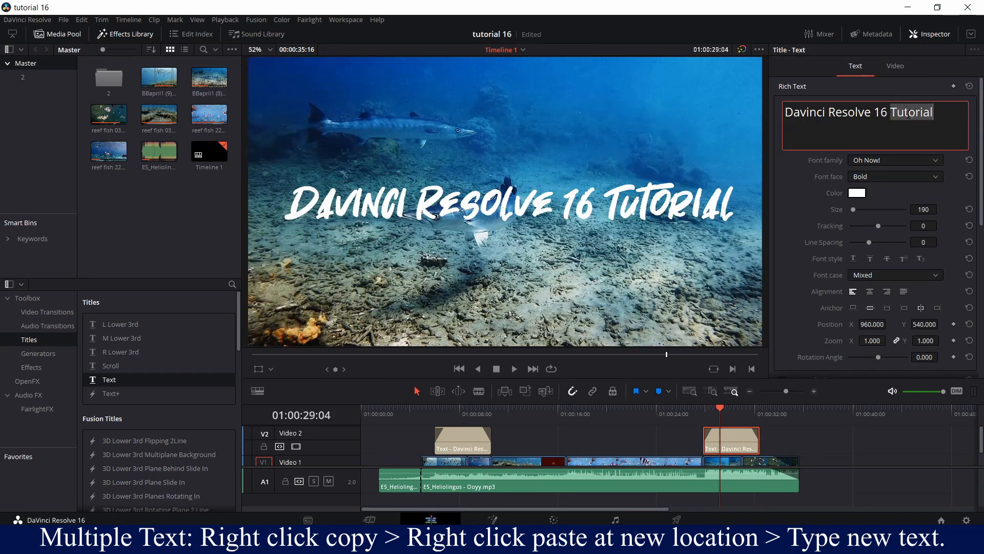
{"action": "type", "text": "Thank "}
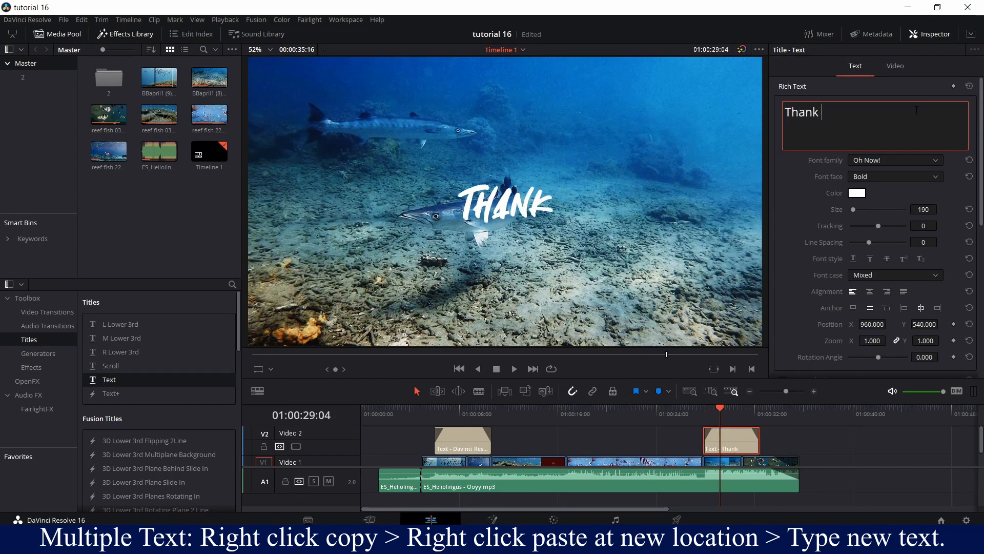
{"action": "type", "text": "you for watching"}
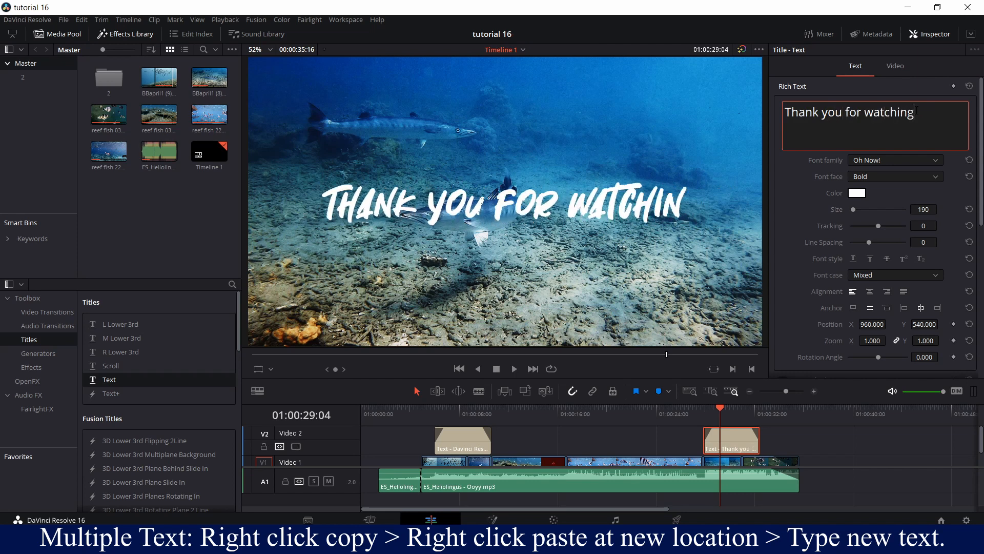
{"action": "left_click", "coordinate": [842, 440]}
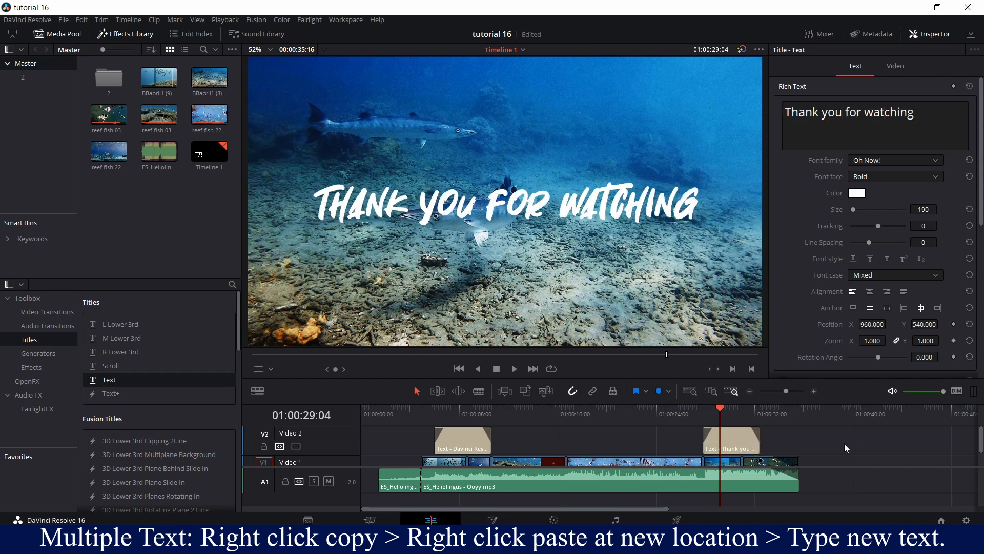
{"action": "mouse_move", "coordinate": [746, 446]}
{"action": "left_mouse_down"}
{"action": "mouse_move", "coordinate": [785, 446]}
{"action": "mouse_move", "coordinate": [773, 430]}
{"action": "mouse_move", "coordinate": [747, 428]}
{"action": "left_mouse_up"}
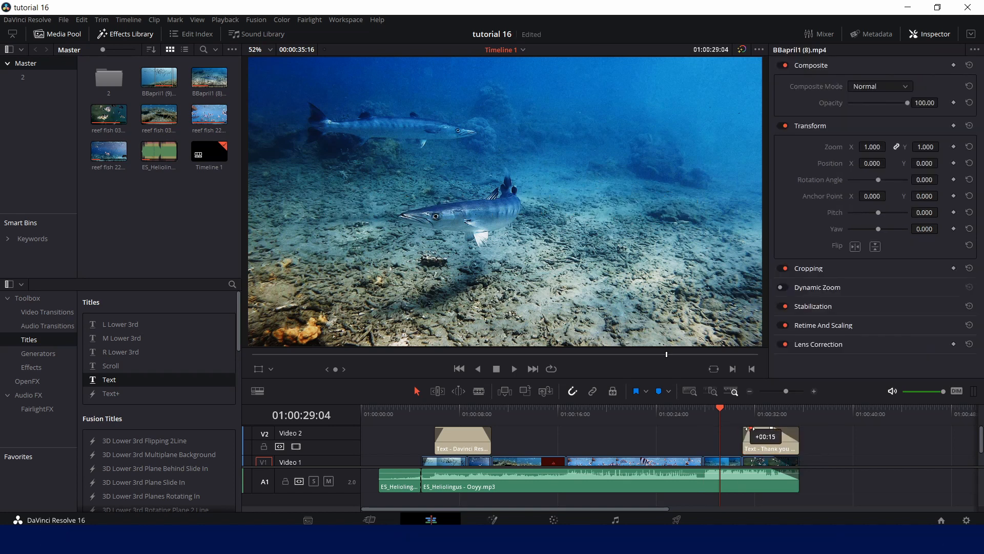
{"action": "left_click", "coordinate": [592, 414]}
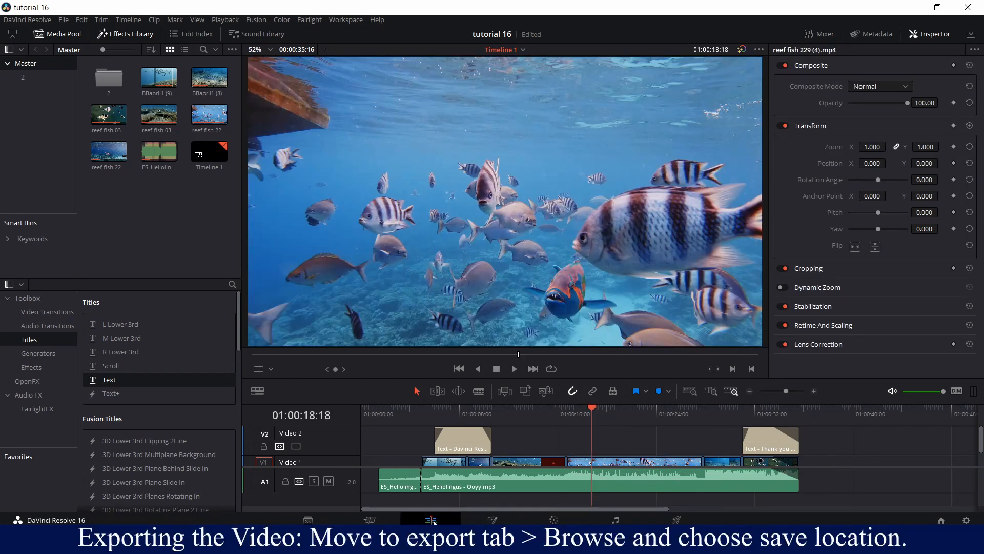
Open the Deliver page, set the render location to the desktop and name the file "davinci resolve tutorial".
{"action": "left_click", "coordinate": [678, 519]}
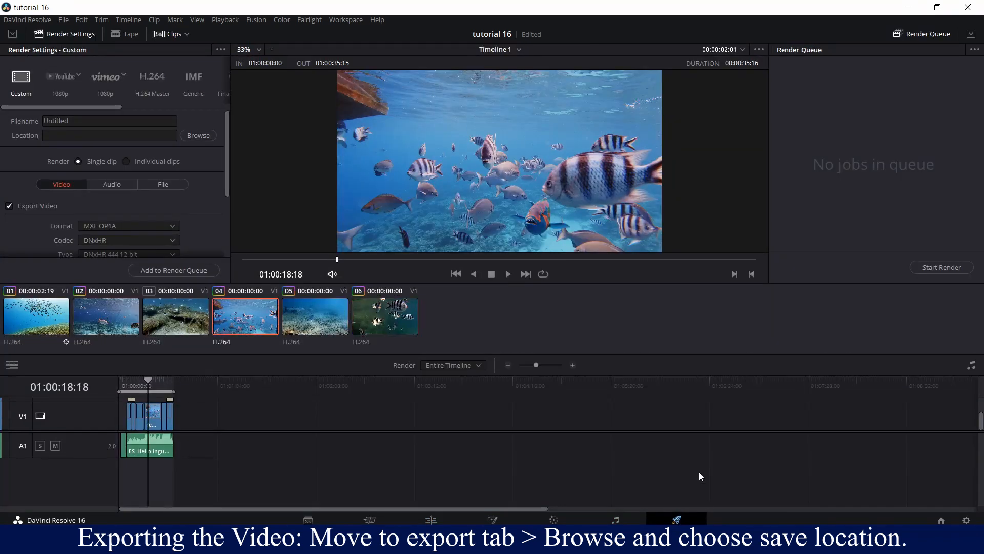
{"action": "left_click", "coordinate": [198, 135]}
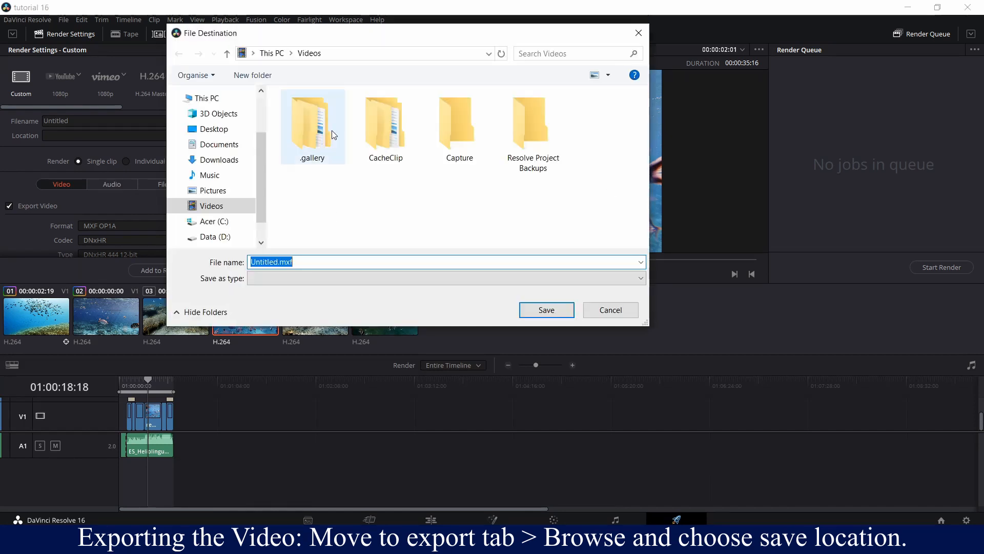
{"action": "left_click", "coordinate": [234, 127]}
{"action": "left_click", "coordinate": [546, 309]}
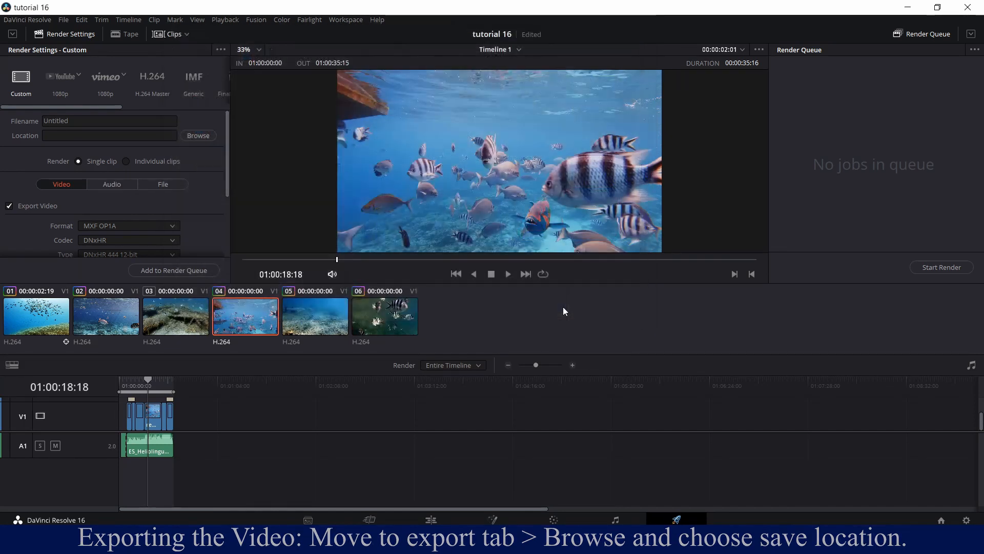
{"action": "left_click", "coordinate": [72, 122]}
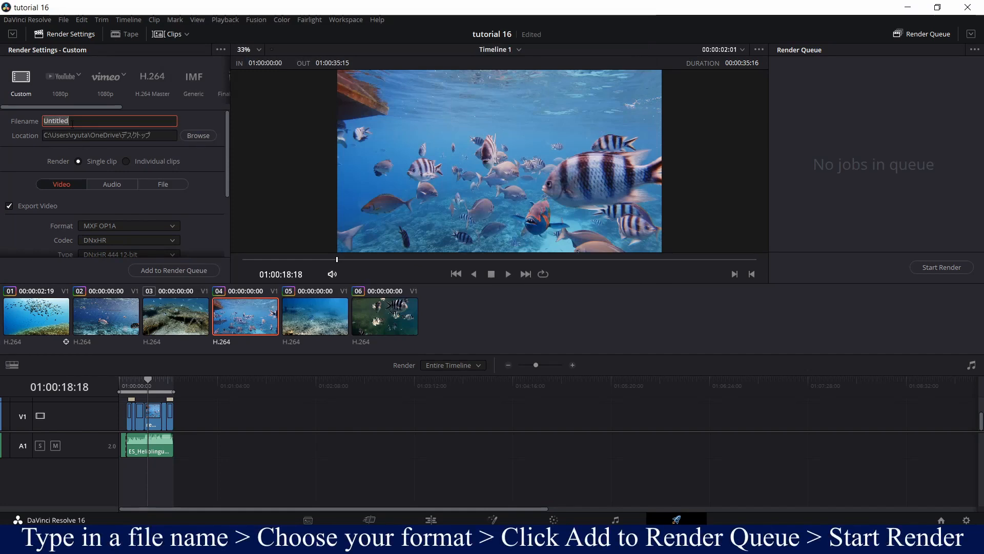
{"action": "type", "text": "davinci resolve tutoria"}
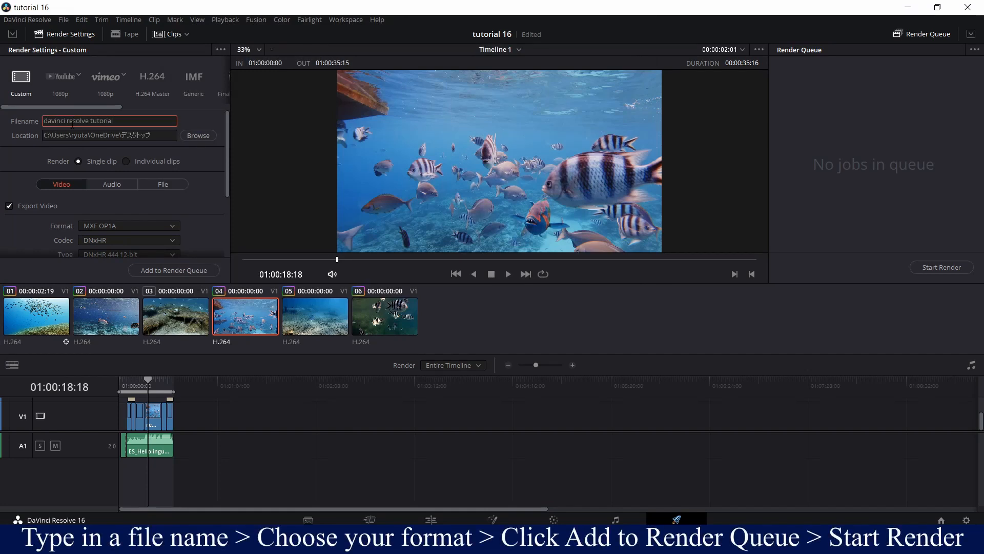
Set the export format to MP4 and review the remaining video settings.
{"action": "scroll", "coordinate": [85, 191], "scroll_direction": "down", "scroll_amount": 1}
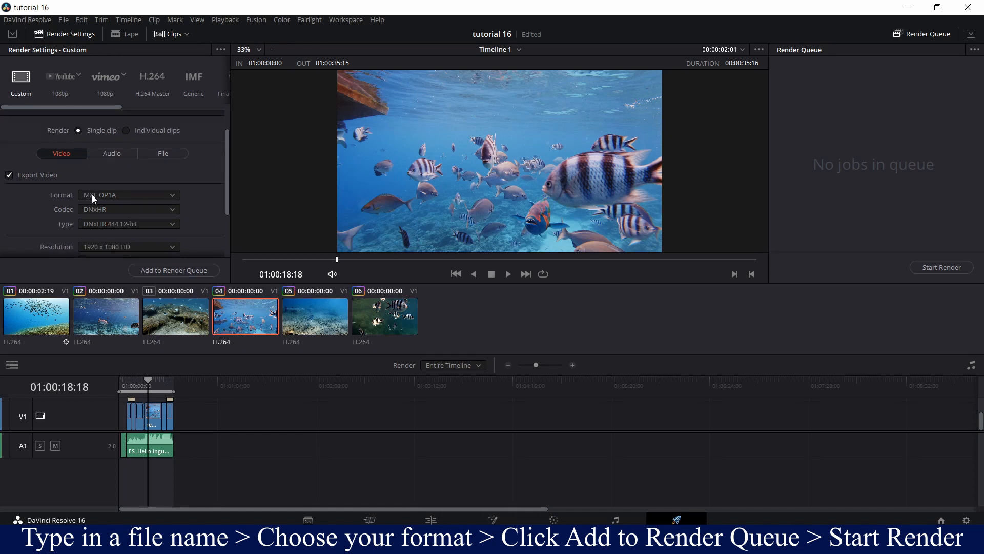
{"action": "left_click", "coordinate": [91, 195]}
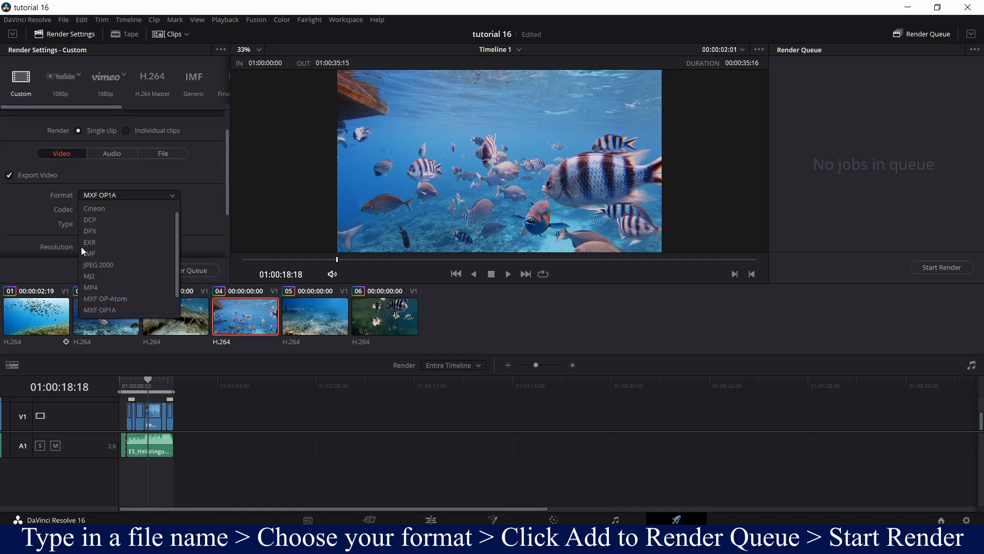
{"action": "left_click", "coordinate": [134, 286]}
{"action": "scroll", "coordinate": [189, 164], "scroll_direction": "down", "scroll_amount": 4}
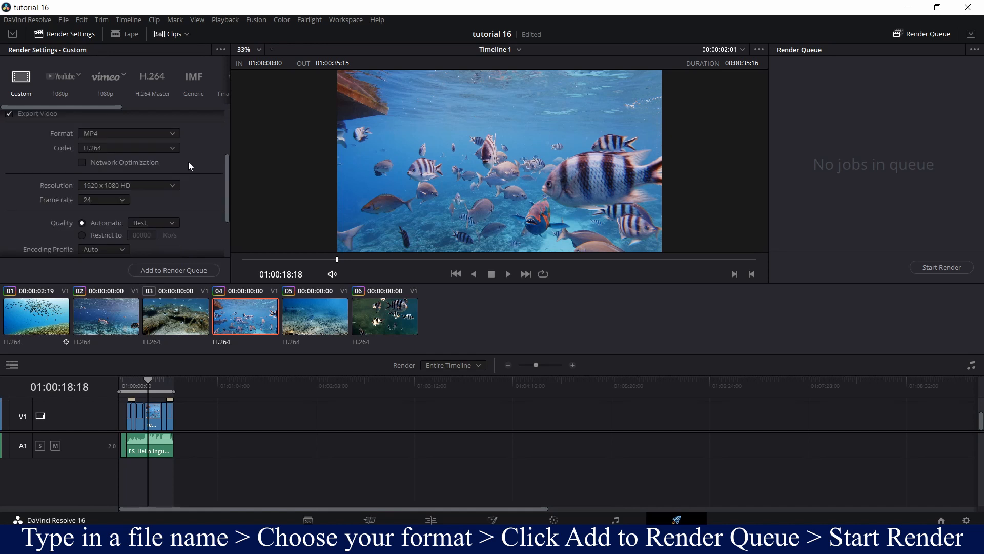
{"action": "scroll", "coordinate": [186, 181], "scroll_direction": "up", "scroll_amount": 5}
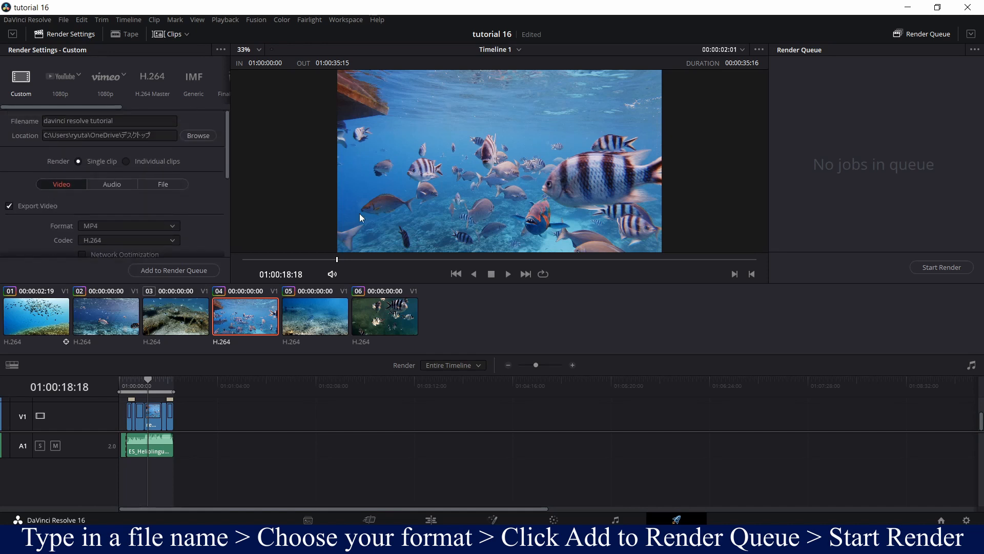
Add the timeline to the render queue and start the render.
{"action": "left_click", "coordinate": [171, 270]}
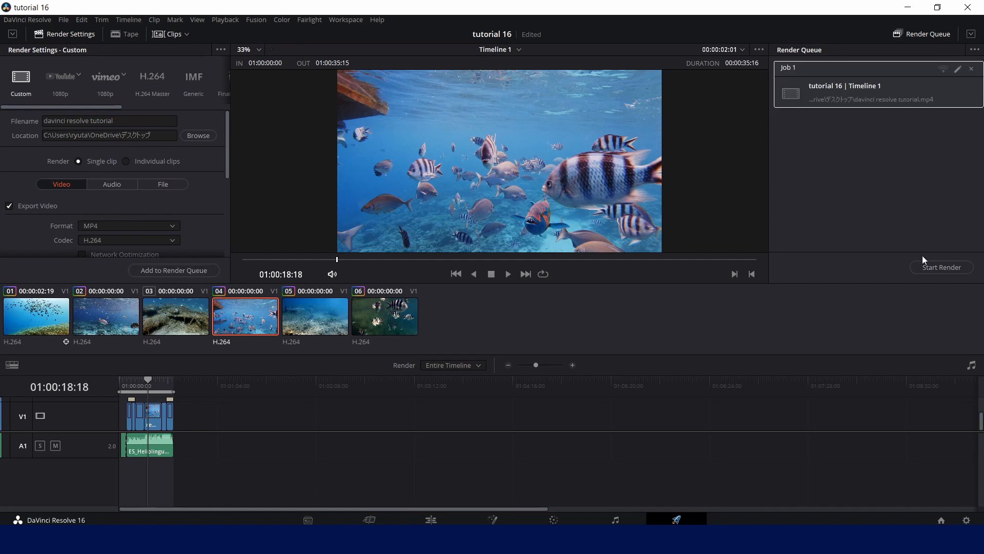
{"action": "left_click", "coordinate": [933, 267]}
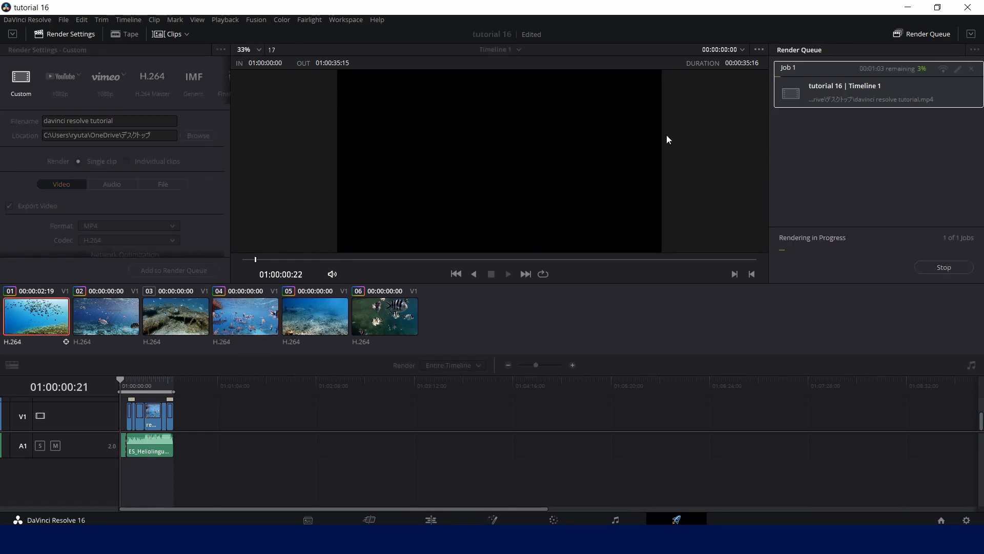